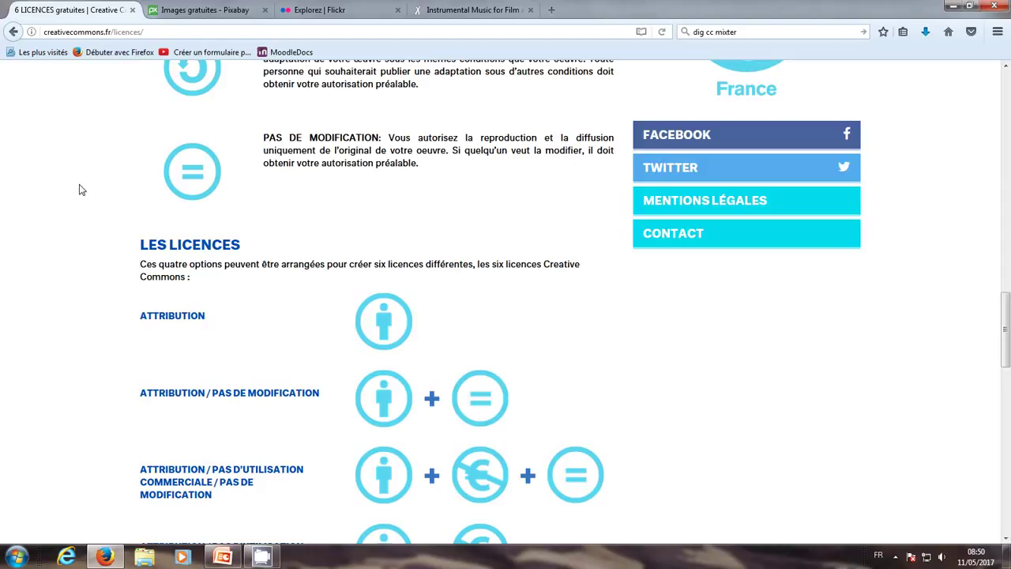
Scroll through the Creative Commons France page to read the licence options and six combinations.
scroll(79, 190, "up", 2)
scroll(79, 190, "up", 2)
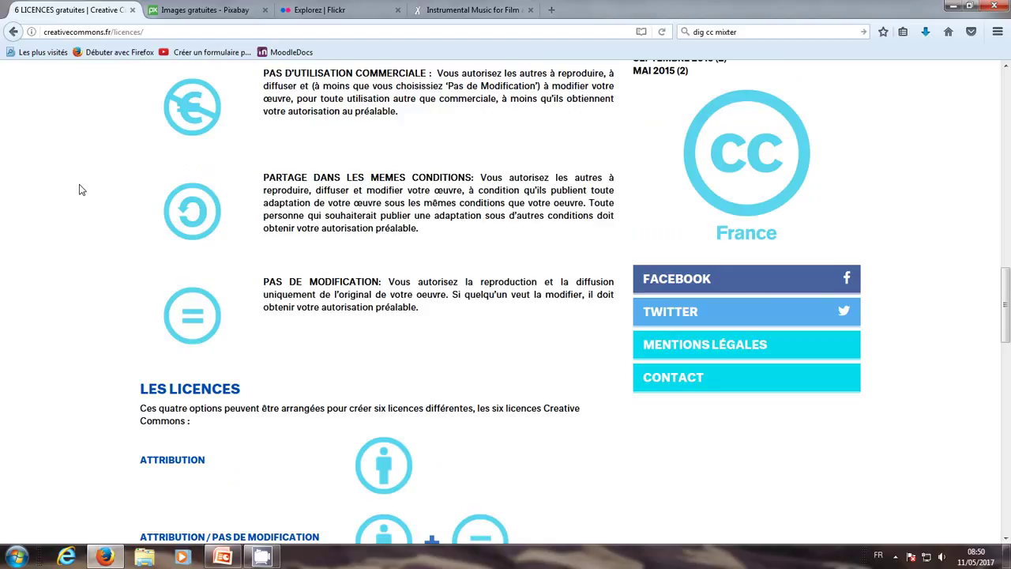
scroll(79, 190, "up", 1)
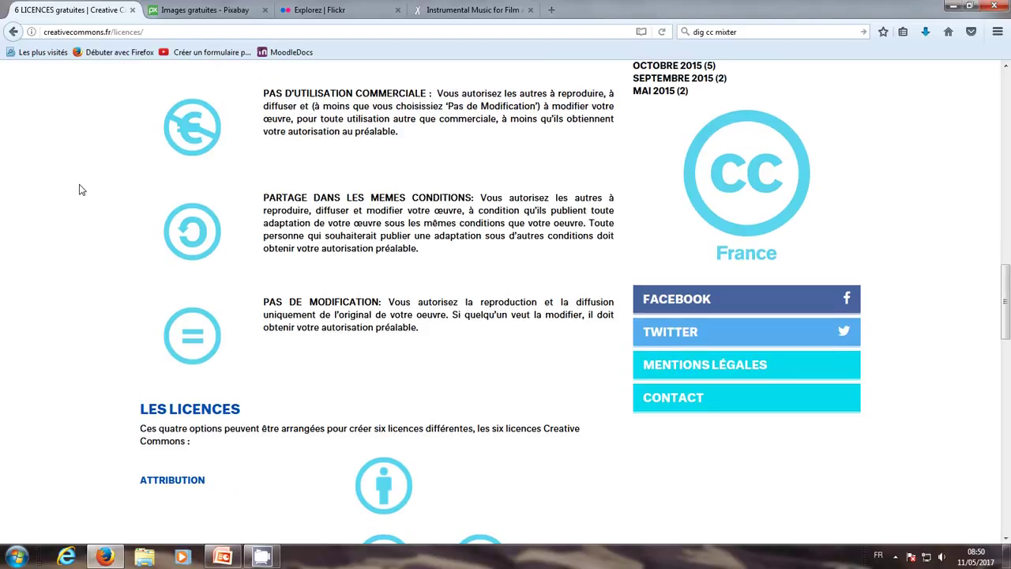
scroll(79, 189, "up", 4)
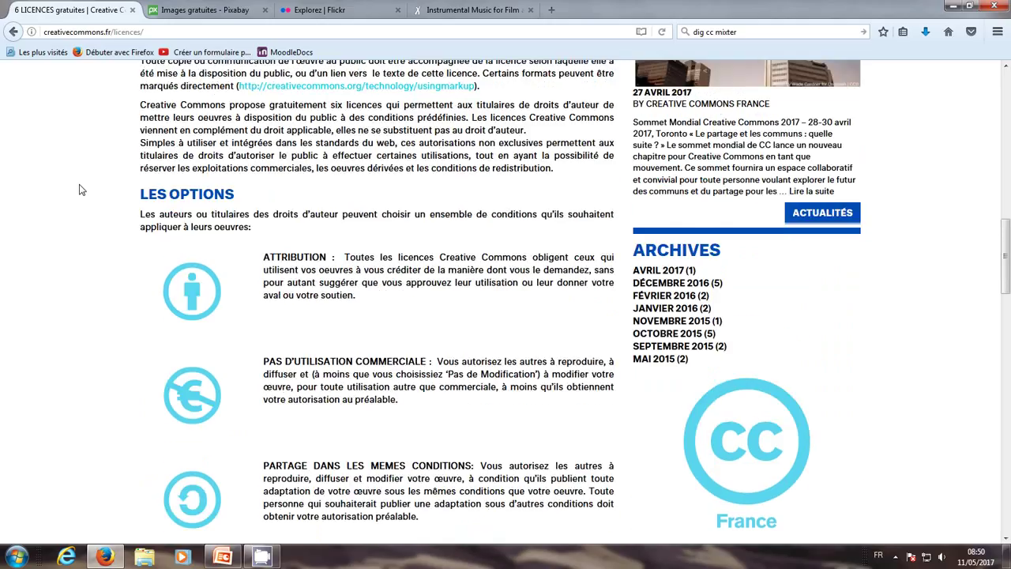
scroll(79, 190, "down", 2)
scroll(79, 190, "down", 2)
scroll(79, 190, "down", 1)
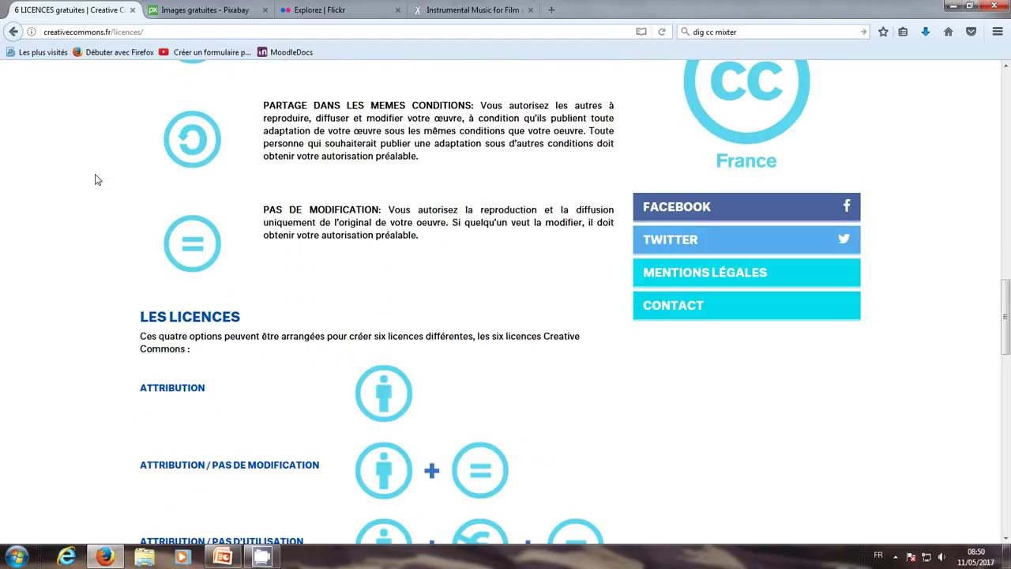
left_click(201, 9)
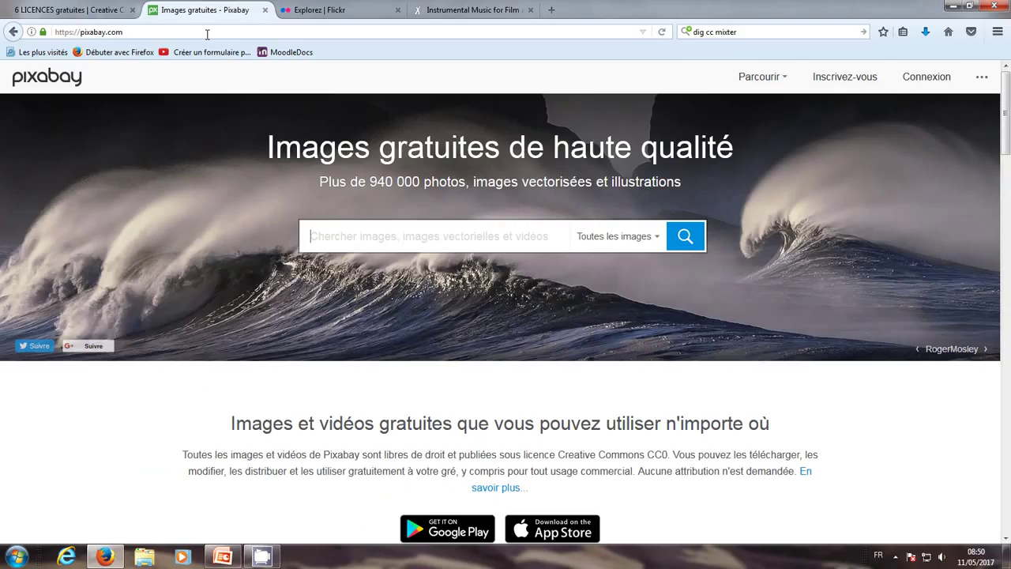
left_click(338, 9)
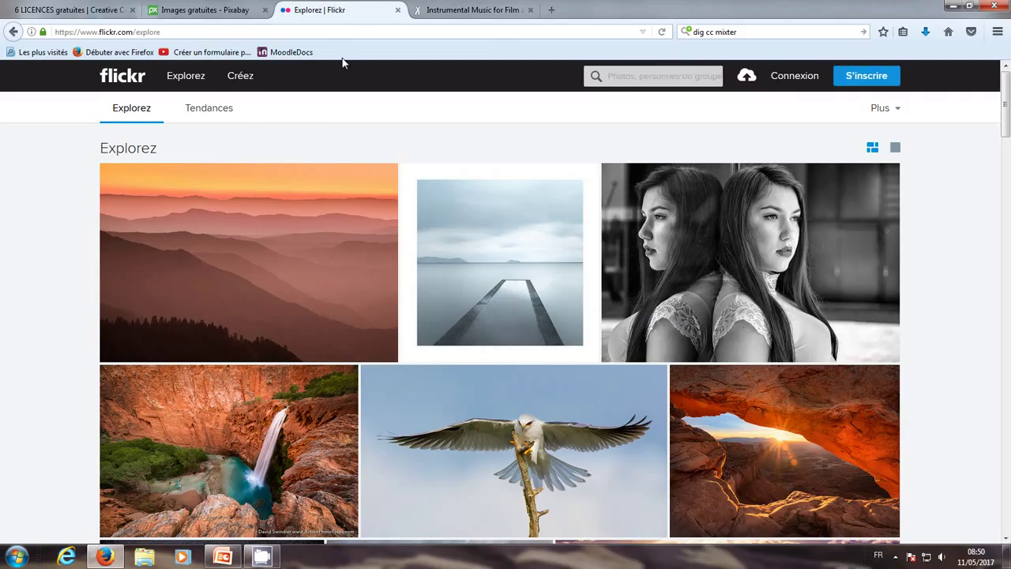
left_click(470, 11)
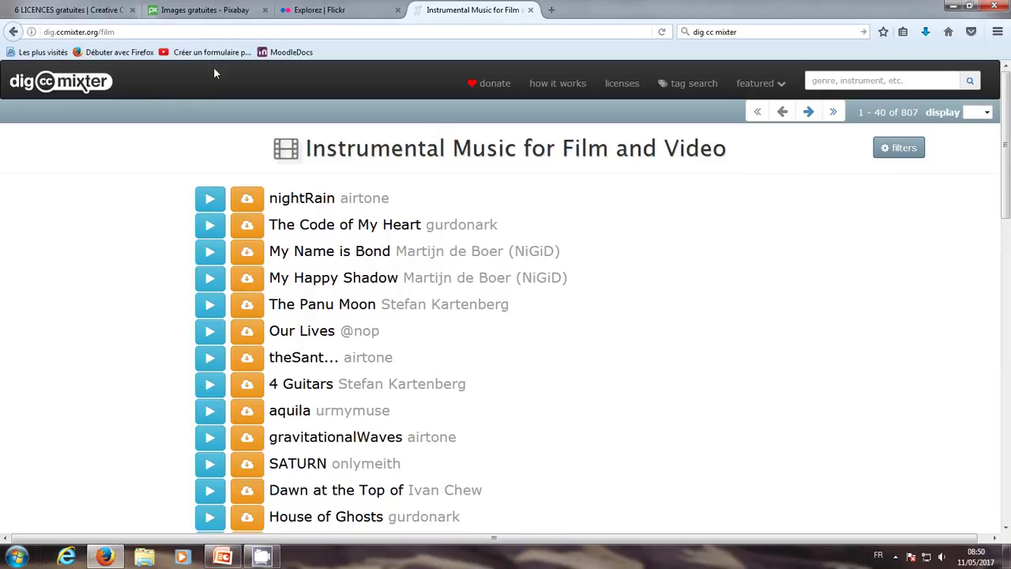
Search Pixabay for 'vache', view the calf-in-hay photo, then return to the results.
left_click(219, 16)
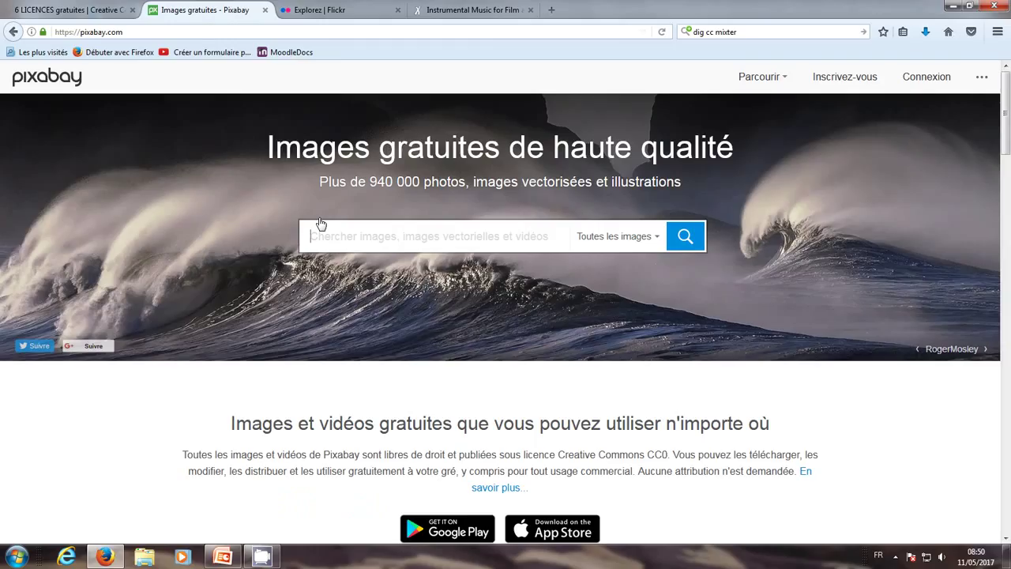
type("vache")
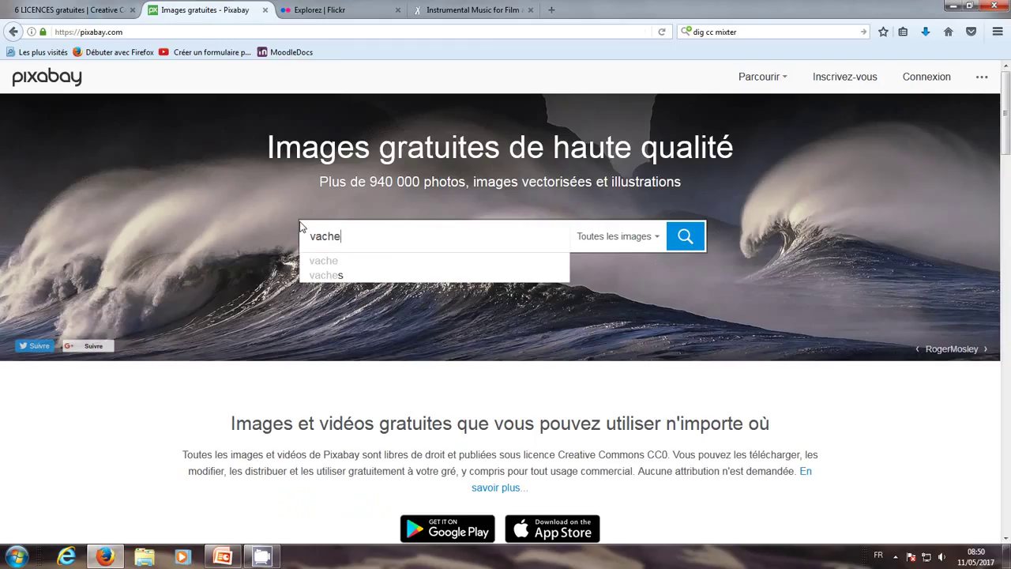
key("Return")
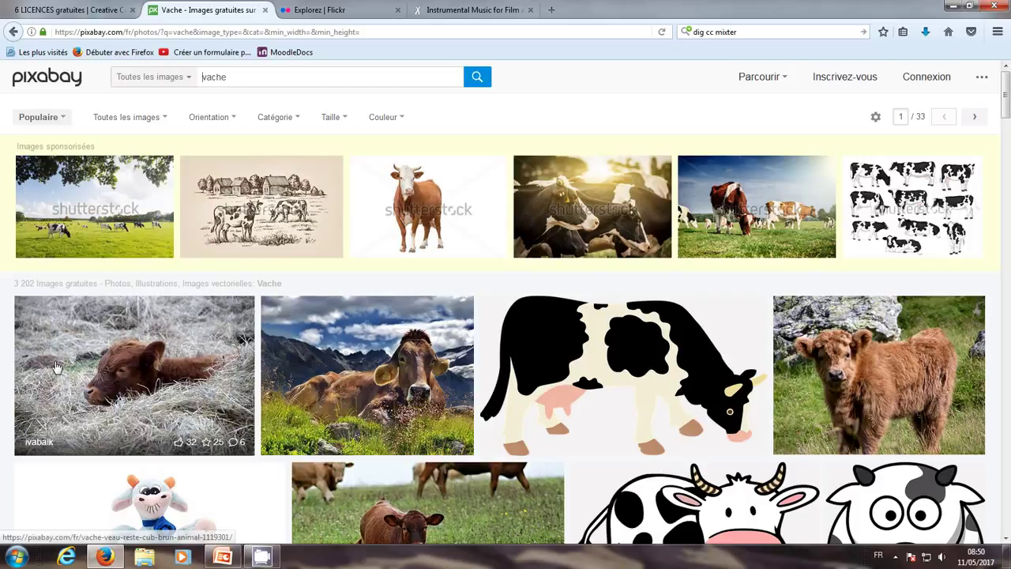
mouse_move(624, 375)
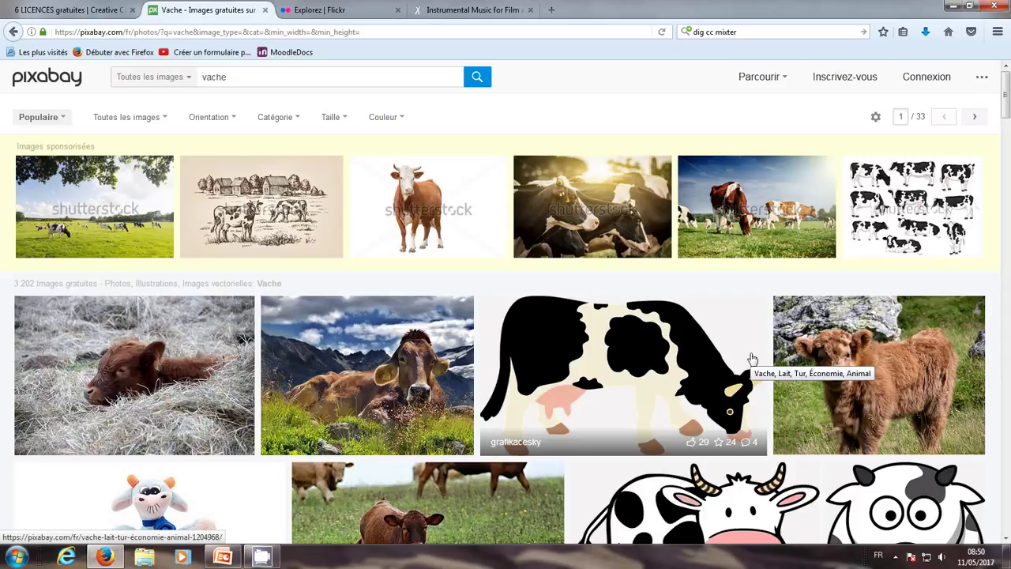
left_click(119, 380)
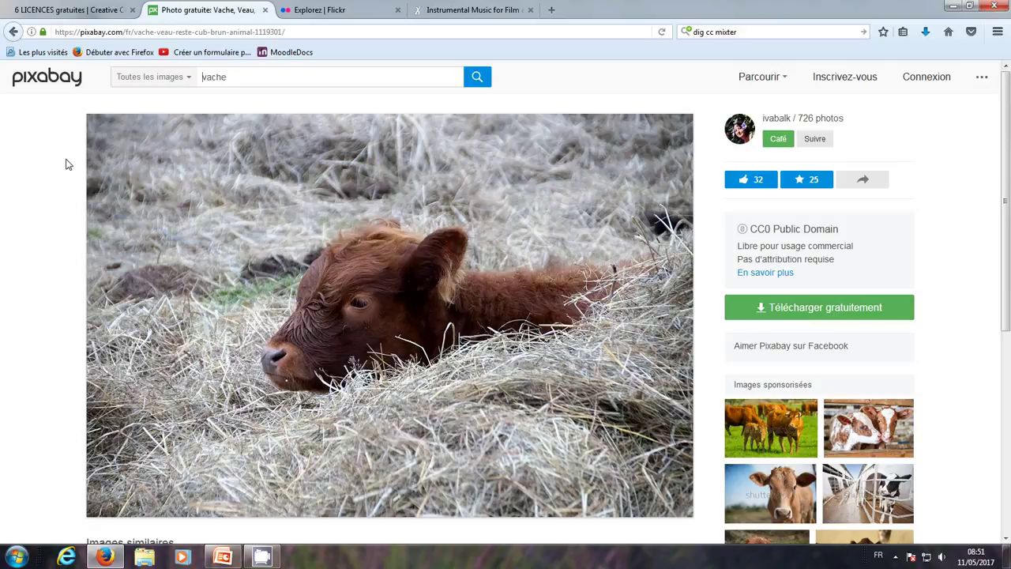
left_click(12, 32)
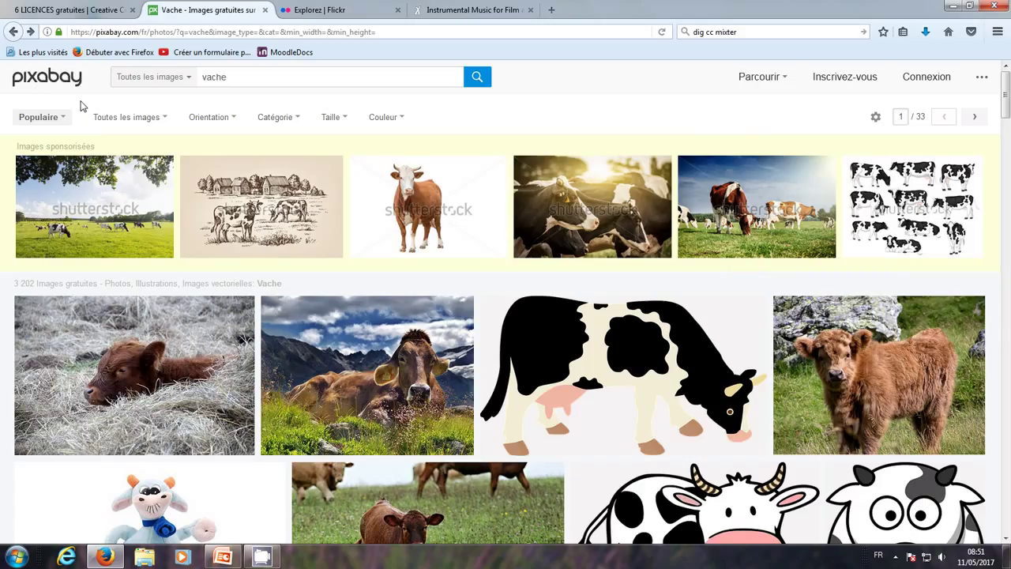
Filter the vache results to videos and open the cyclists-and-windmill cow video.
left_click(139, 120)
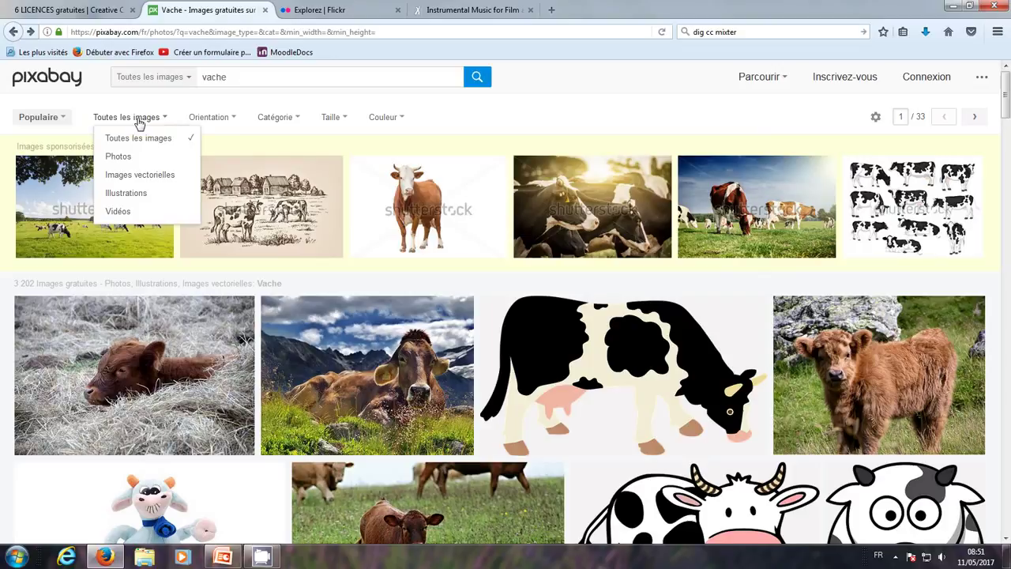
left_click(136, 217)
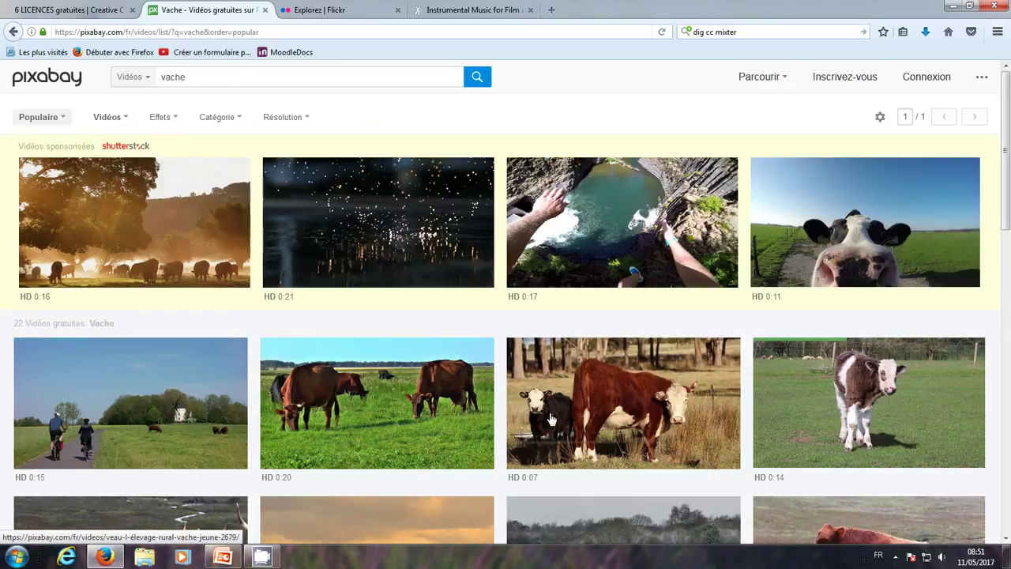
mouse_move(131, 403)
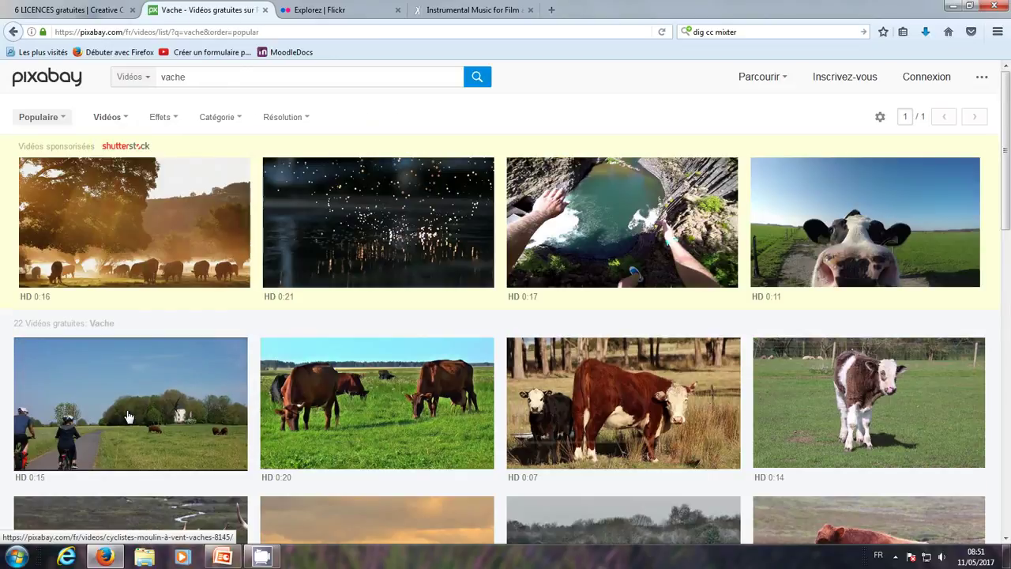
left_click(85, 363)
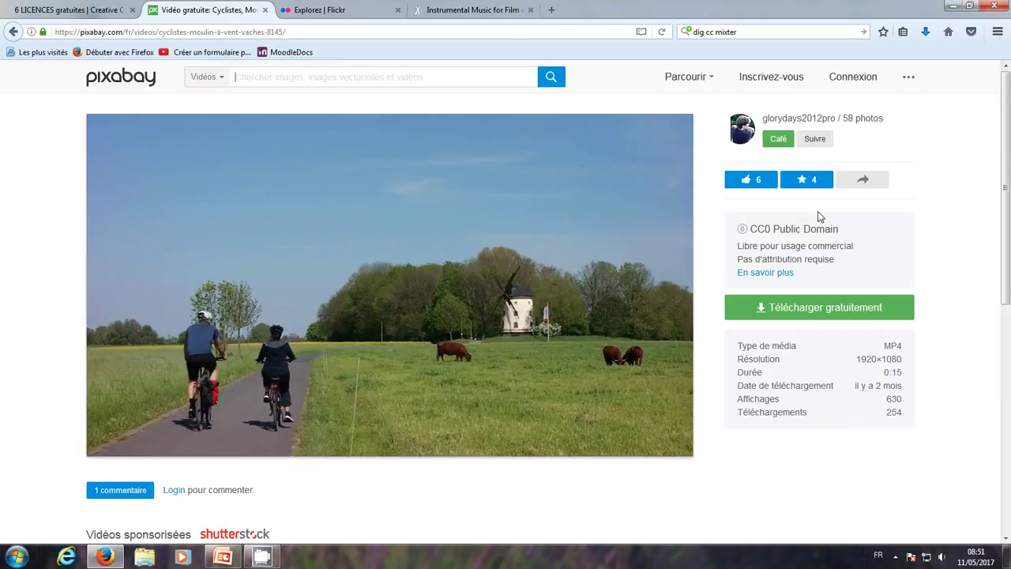
Download the cyclists video at 1280×720 as Cyclists - 8145.mp4, then go to Flickr.
left_click(807, 313)
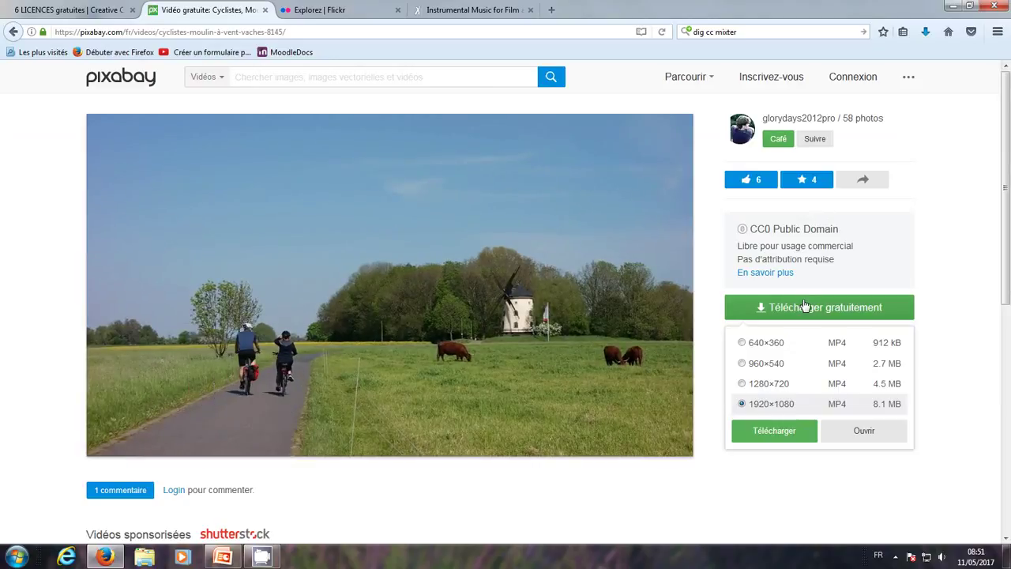
left_click(743, 384)
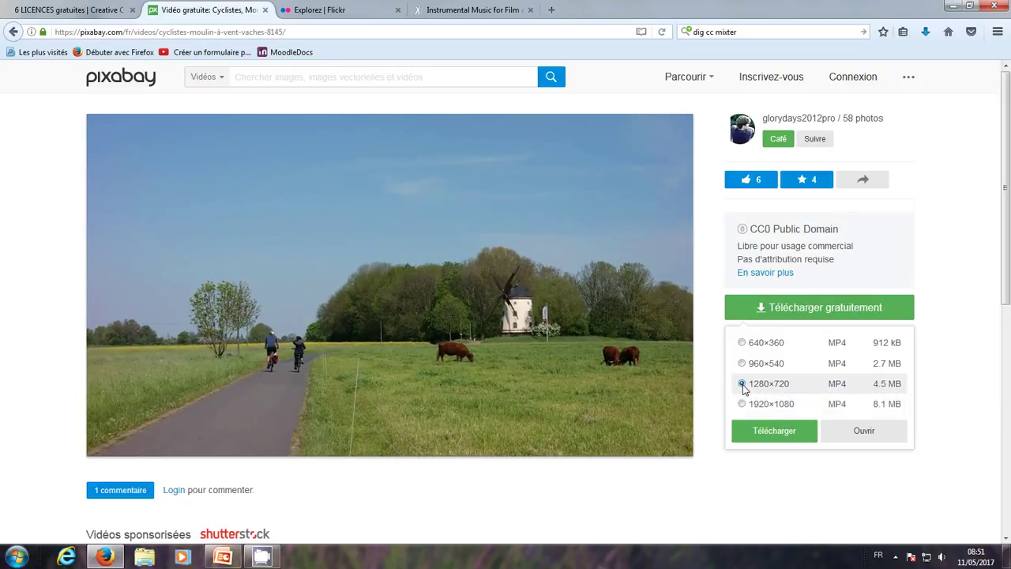
left_click(758, 431)
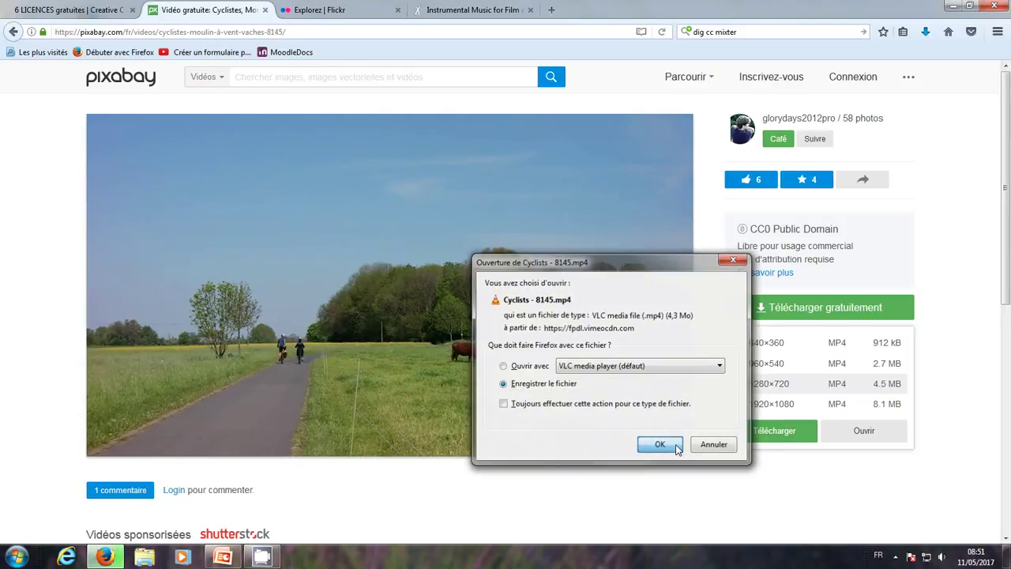
left_click(677, 447)
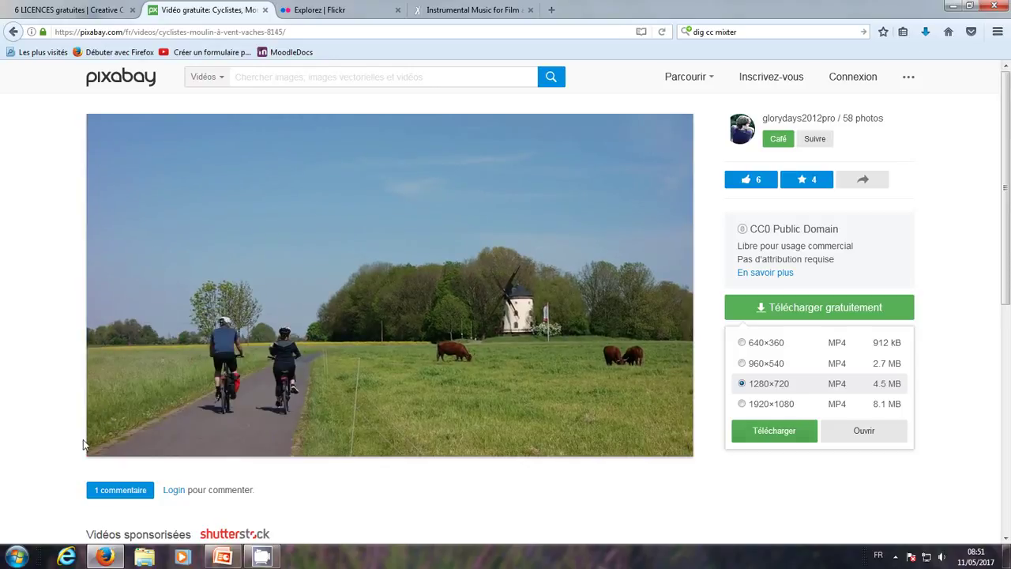
left_click(347, 10)
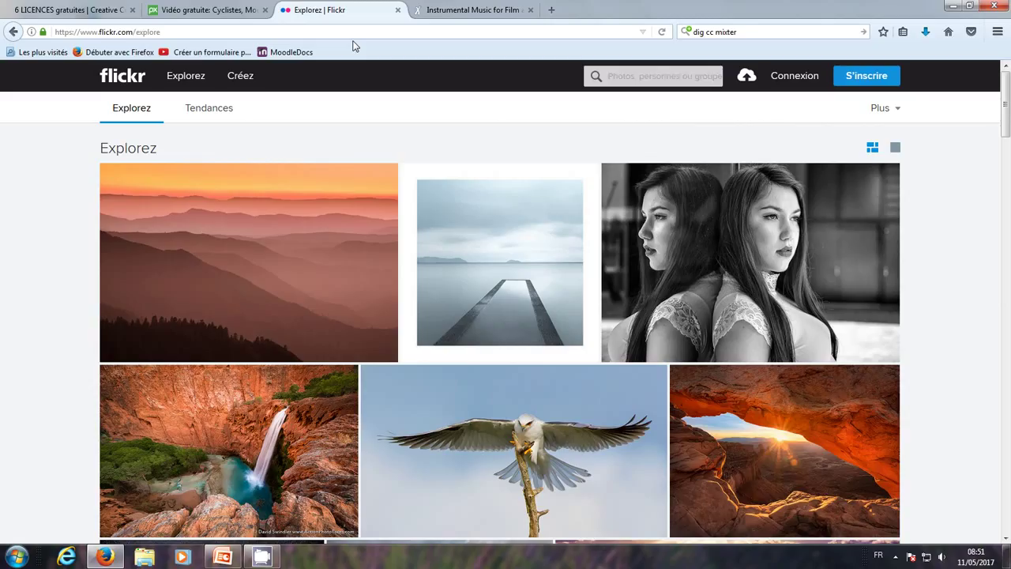
Search Flickr photos for 'vache'.
left_click(637, 76)
type("va")
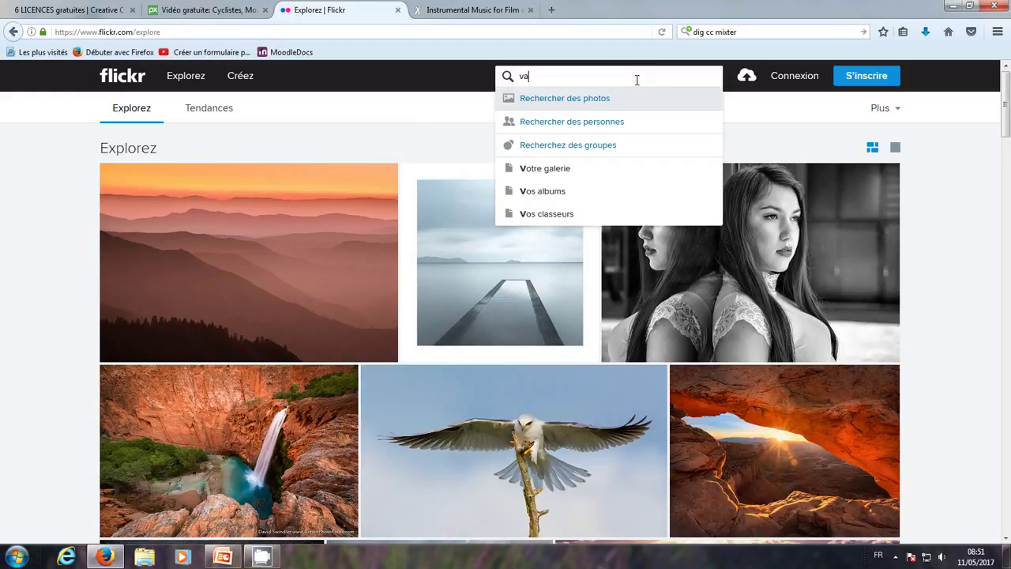
type("che")
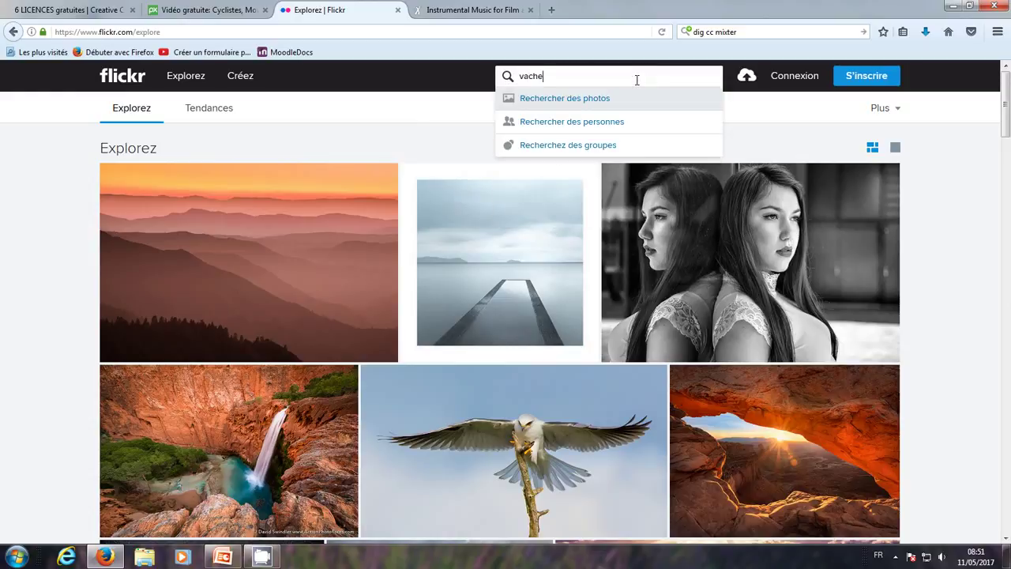
key("Return")
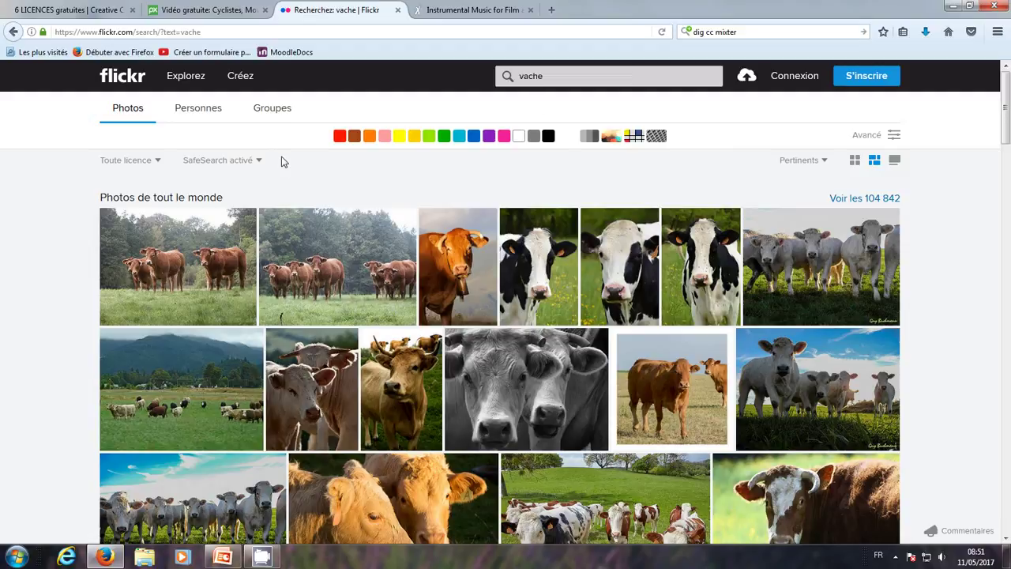
Limit the cow results to all Creative Commons licences and view the 'Vache penchée' photo.
left_click(157, 163)
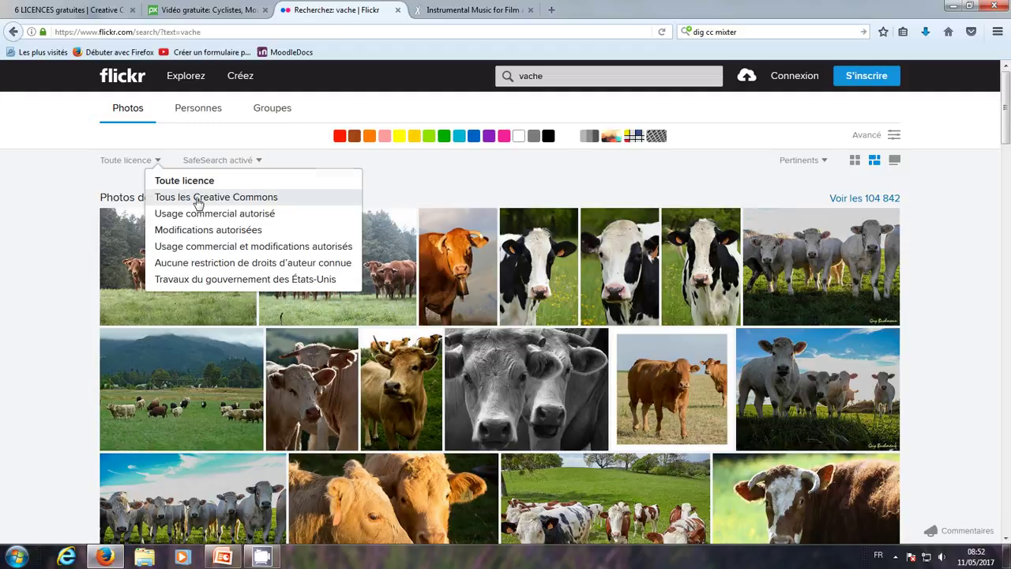
left_click(198, 202)
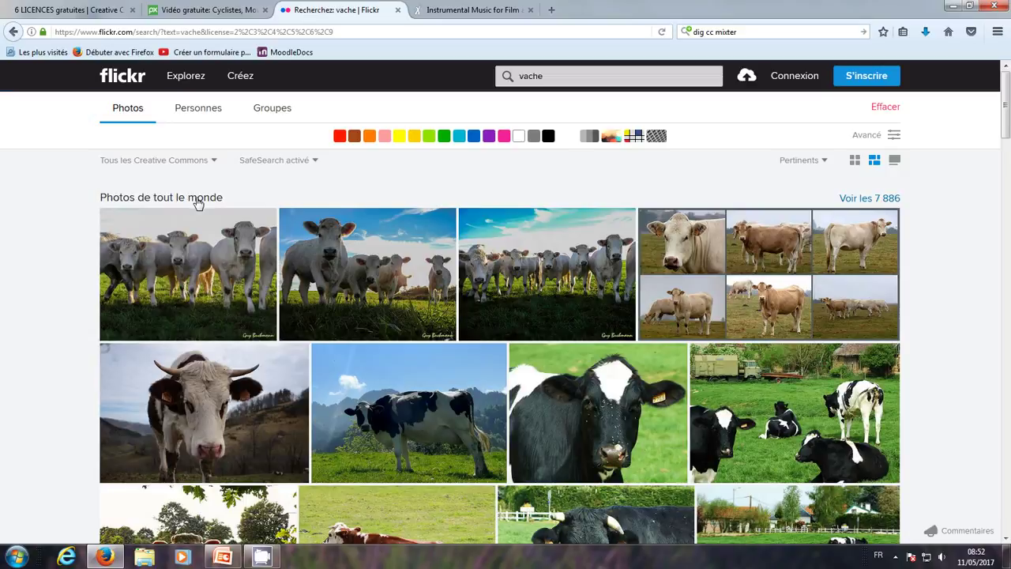
left_click(406, 417)
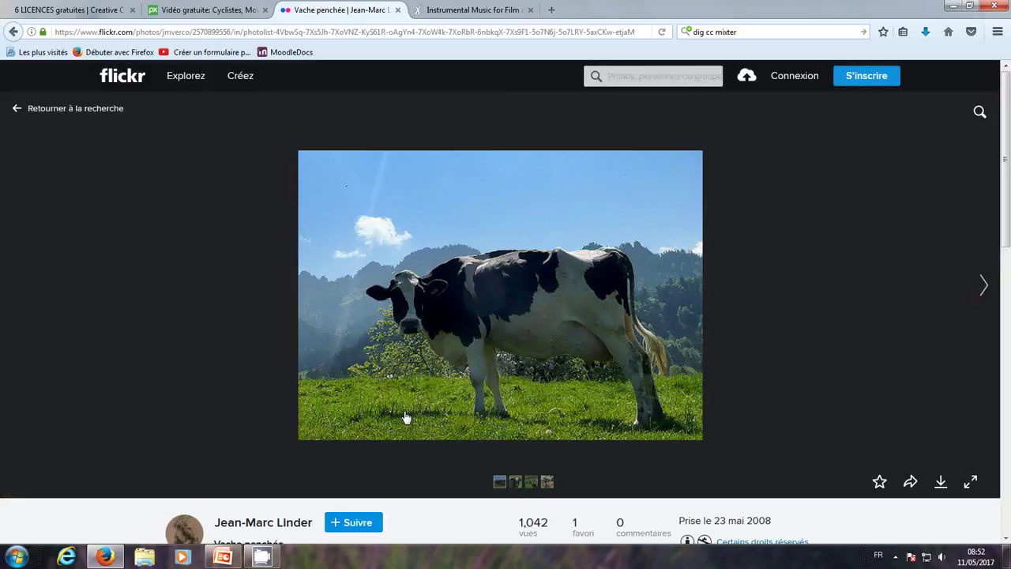
scroll(707, 392, "down", 5)
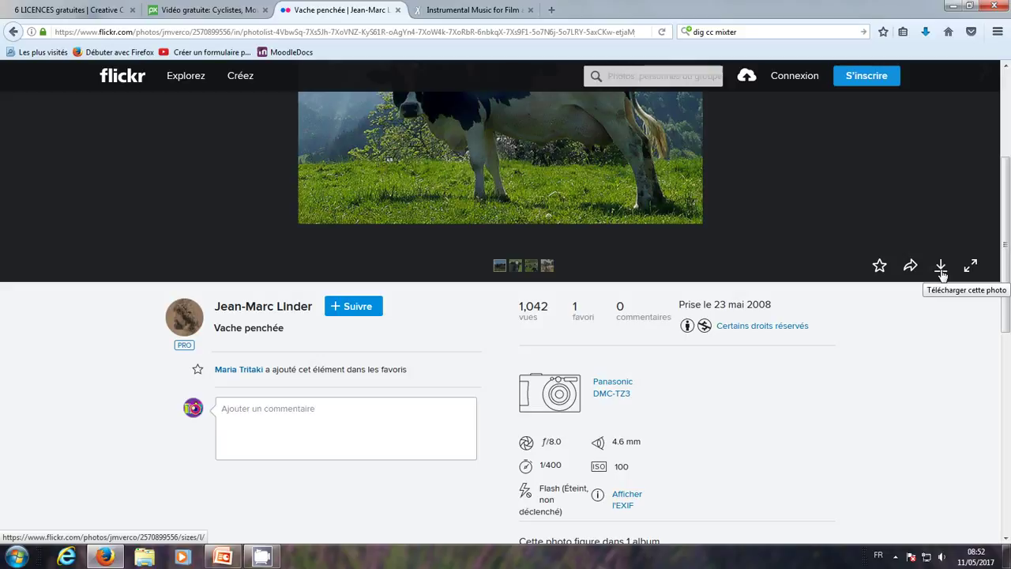
scroll(785, 289, "up", 5)
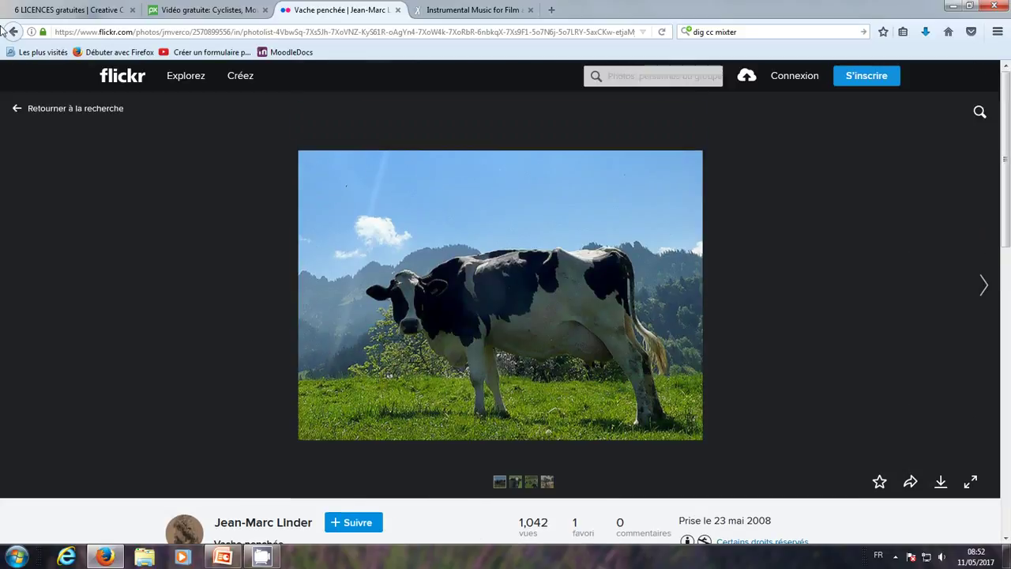
Narrow the Creative Commons cow results to videos only by excluding photos.
left_click(14, 32)
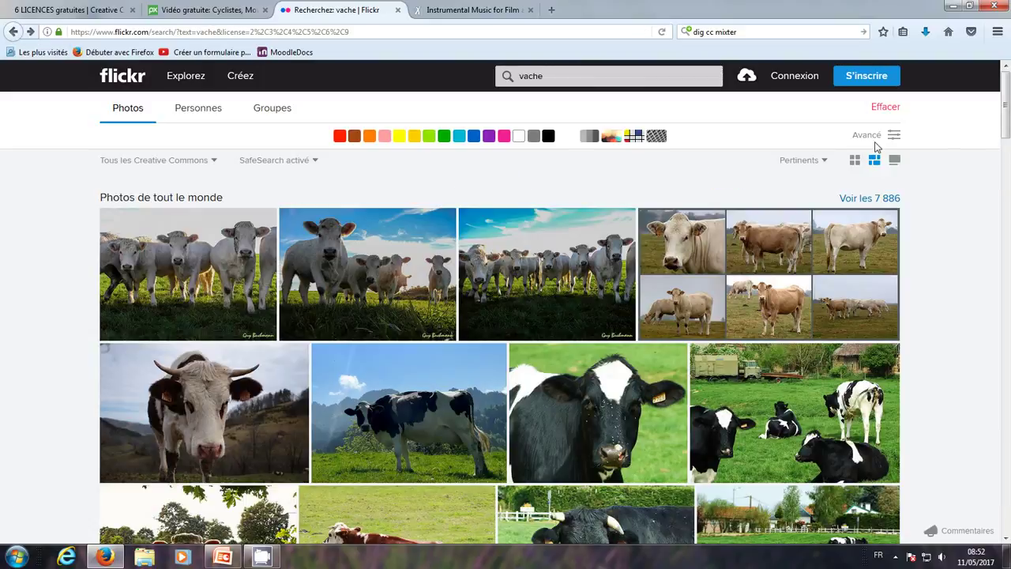
left_click(894, 136)
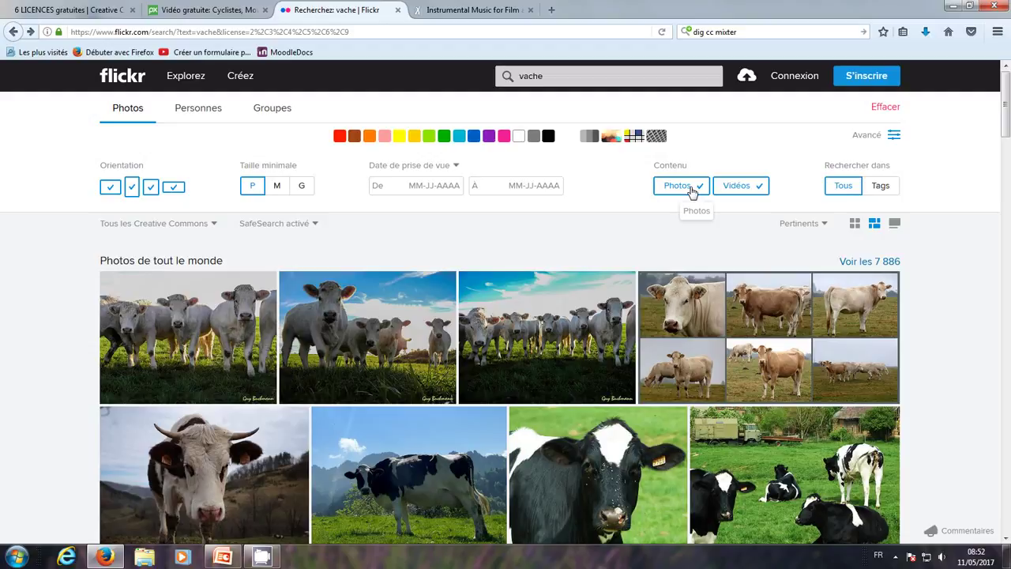
left_click(693, 192)
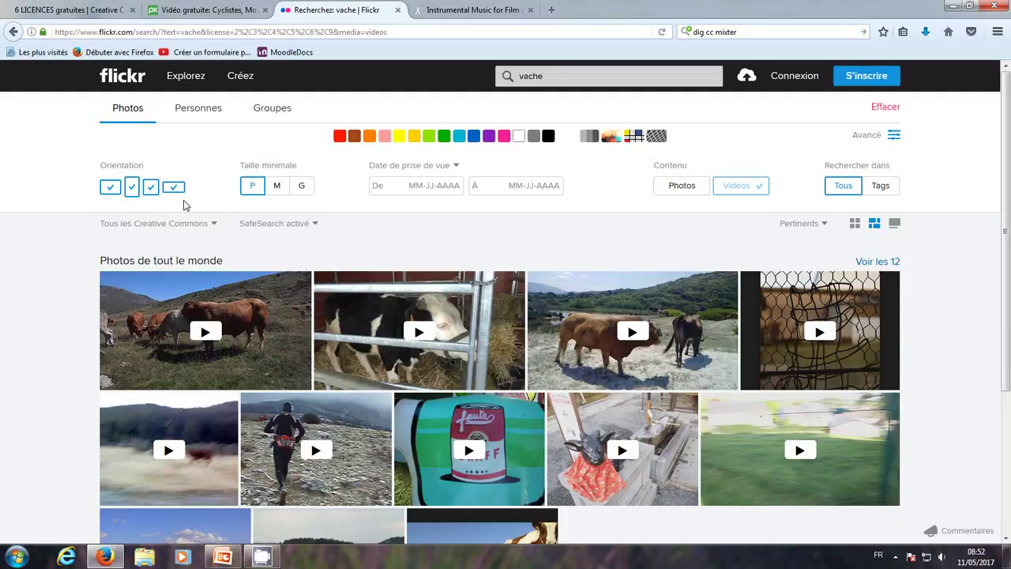
left_click(461, 11)
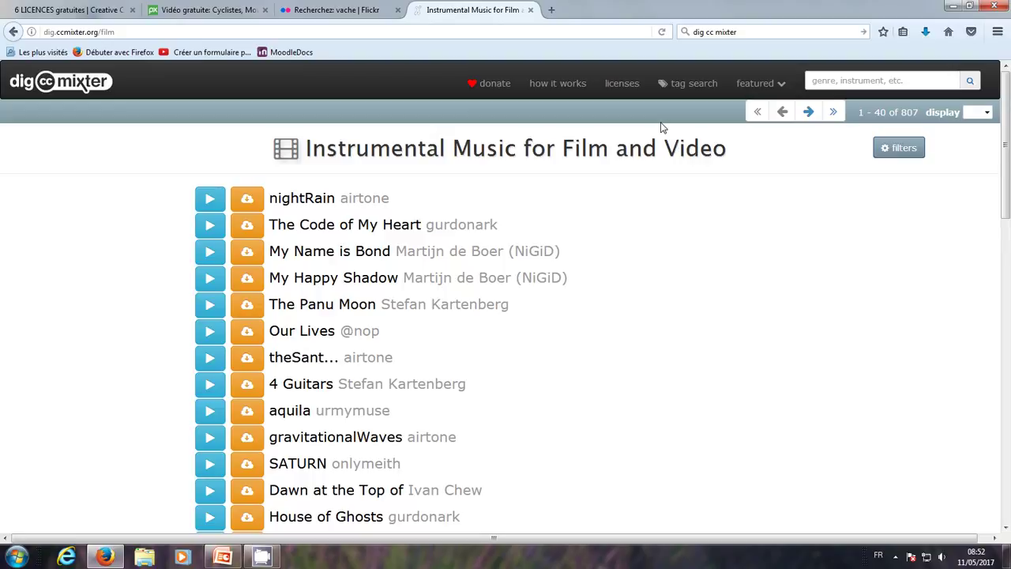
Filter dig ccMixter tracks by the guitar tag and open the Disconnected track's download window.
left_click(693, 93)
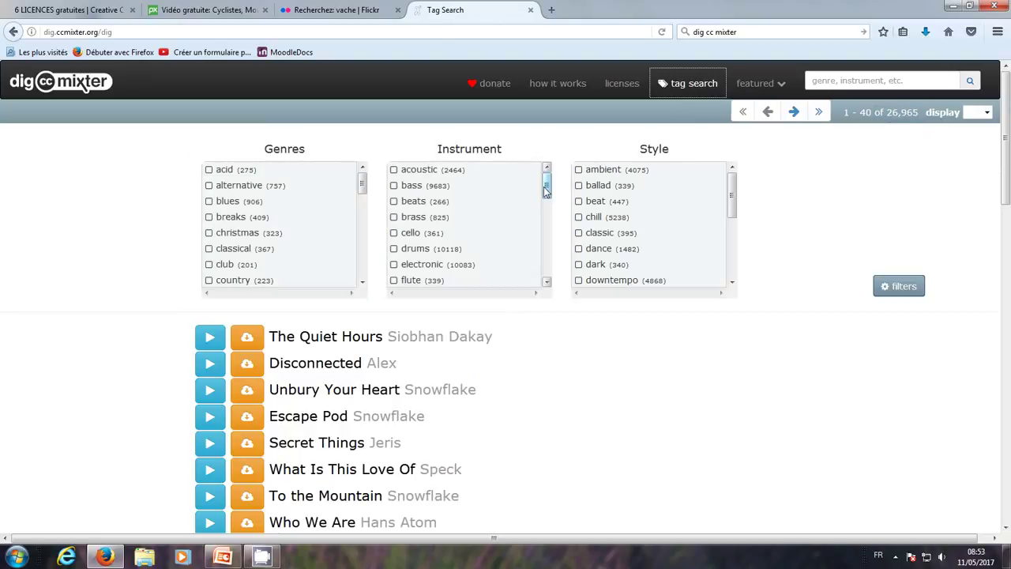
scroll(546, 190, "down", 1)
scroll(545, 190, "down", 1)
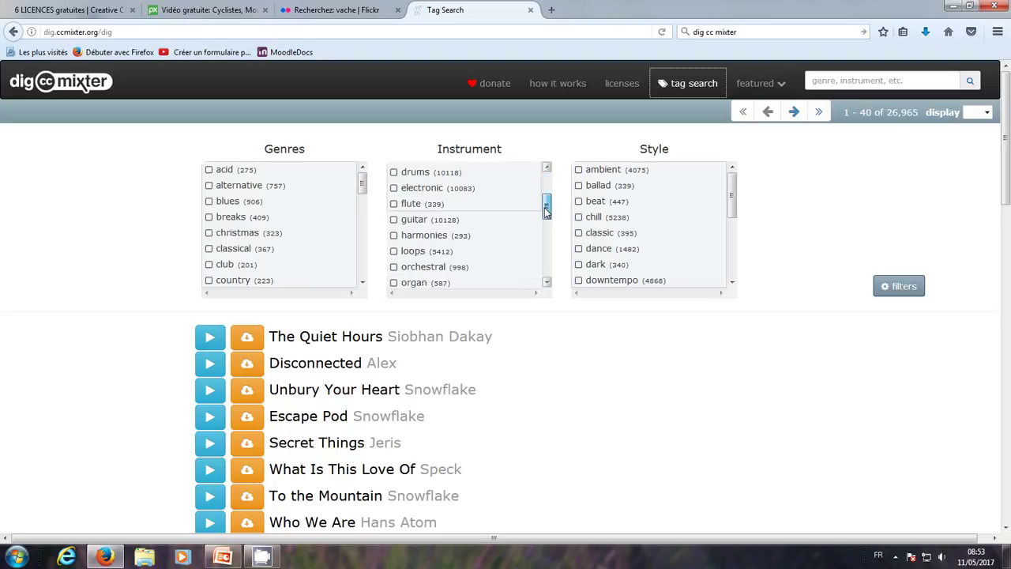
left_click(394, 220)
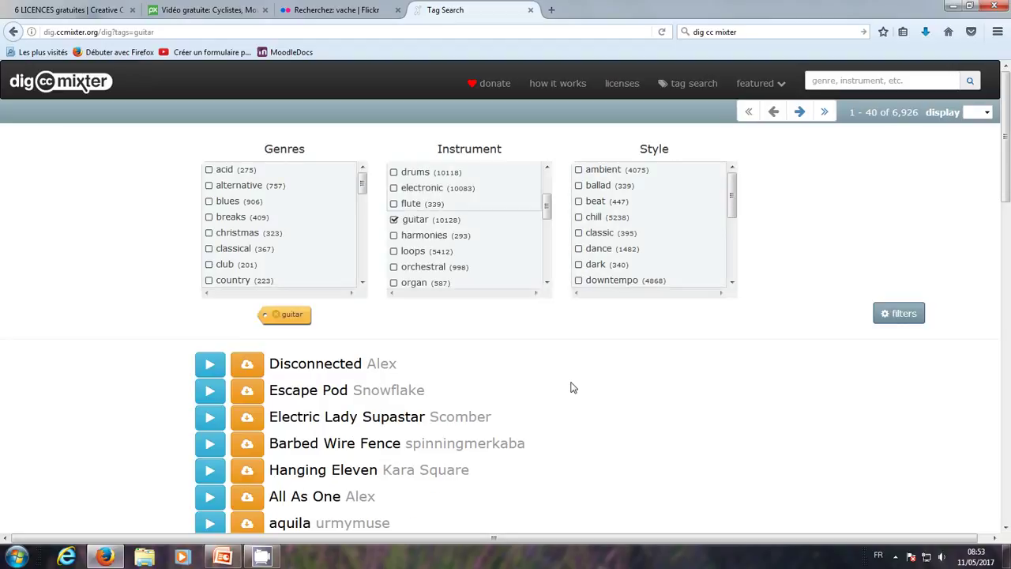
scroll(573, 388, "down", 3)
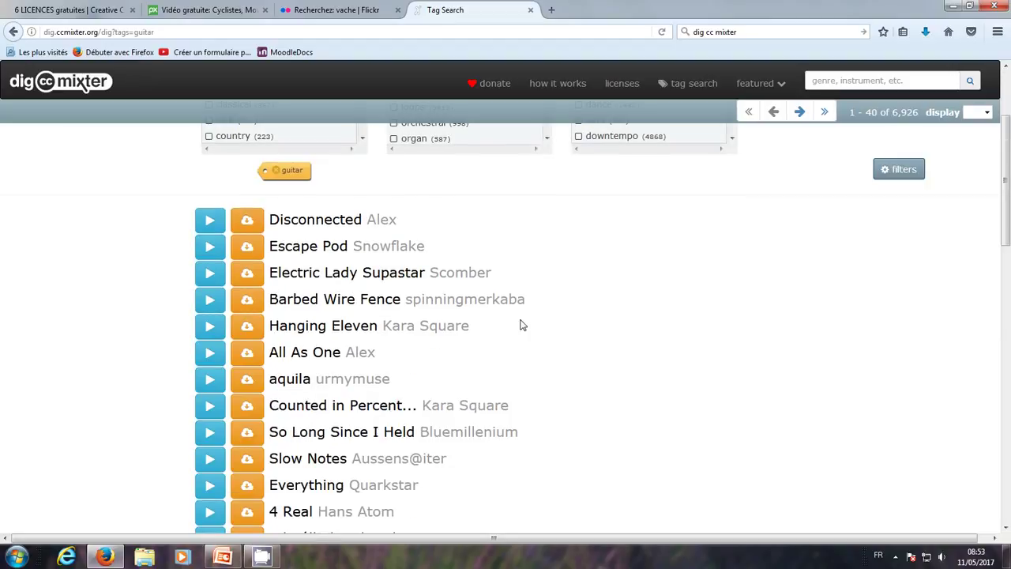
left_click(294, 225)
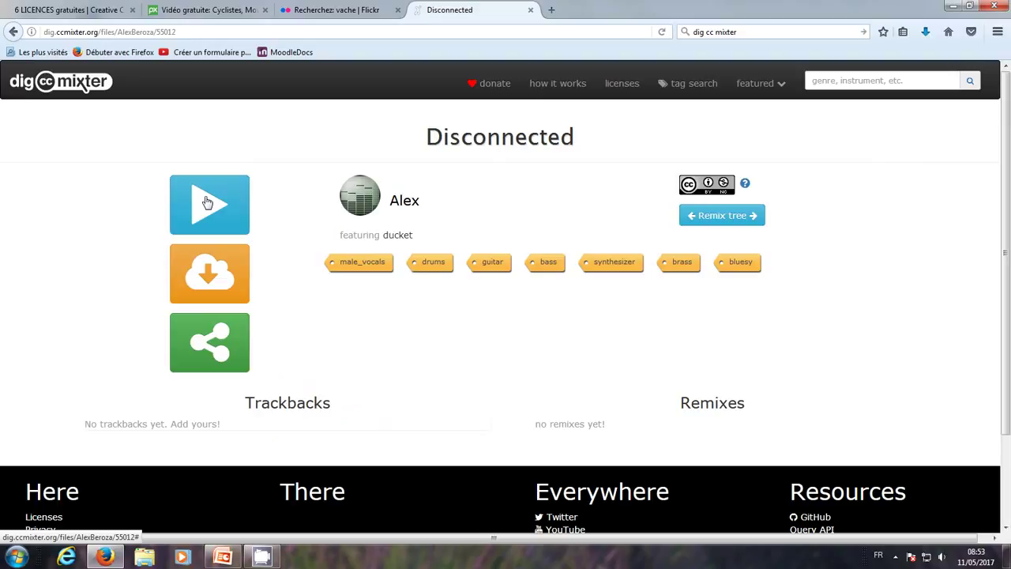
left_click(213, 279)
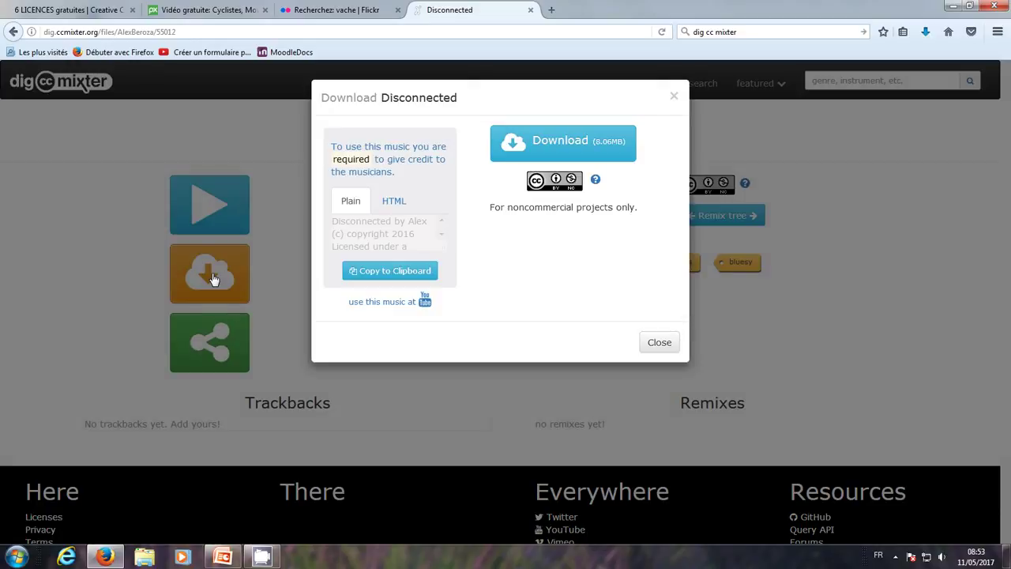
Download the Disconnected MP3, pause playback, and save the file to the Musique library.
left_click(548, 145)
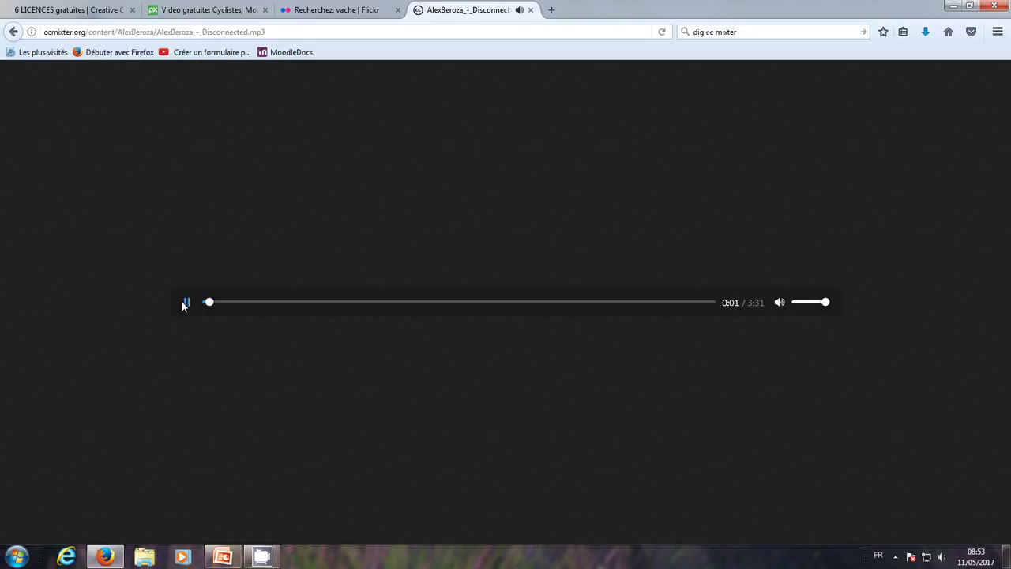
left_click(186, 302)
right_click(365, 194)
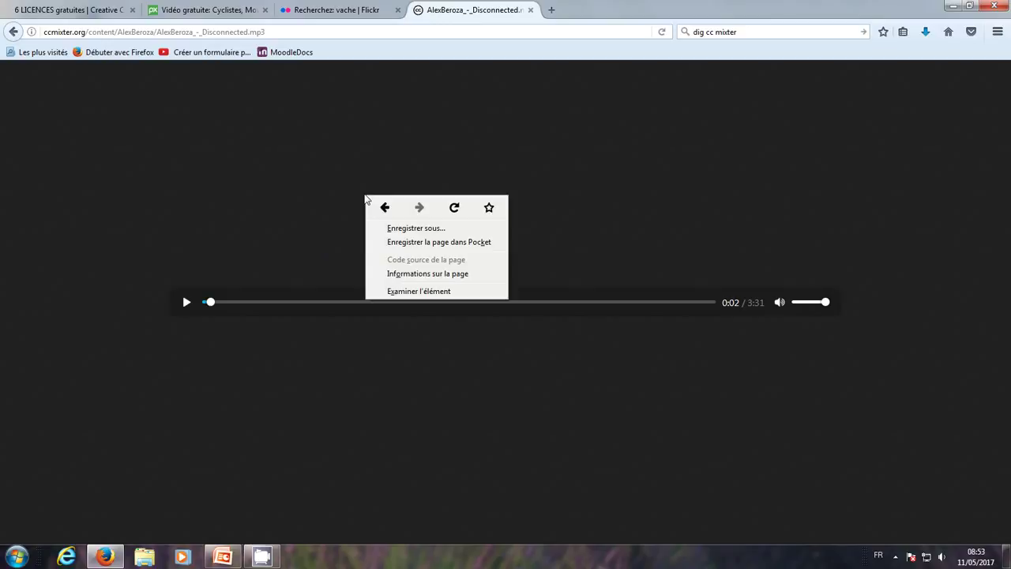
left_click(419, 230)
mouse_move(51, 179)
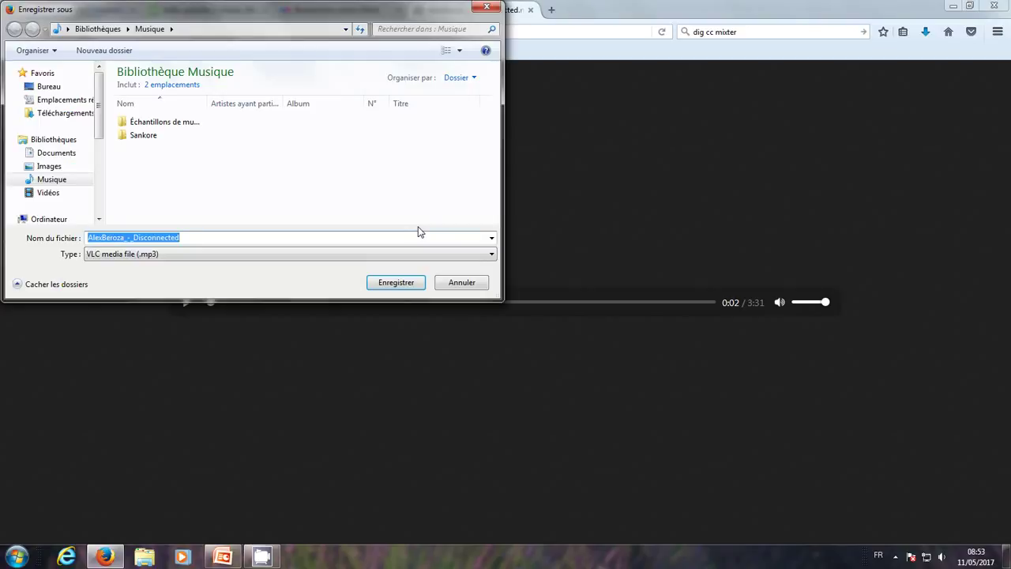
left_click(396, 285)
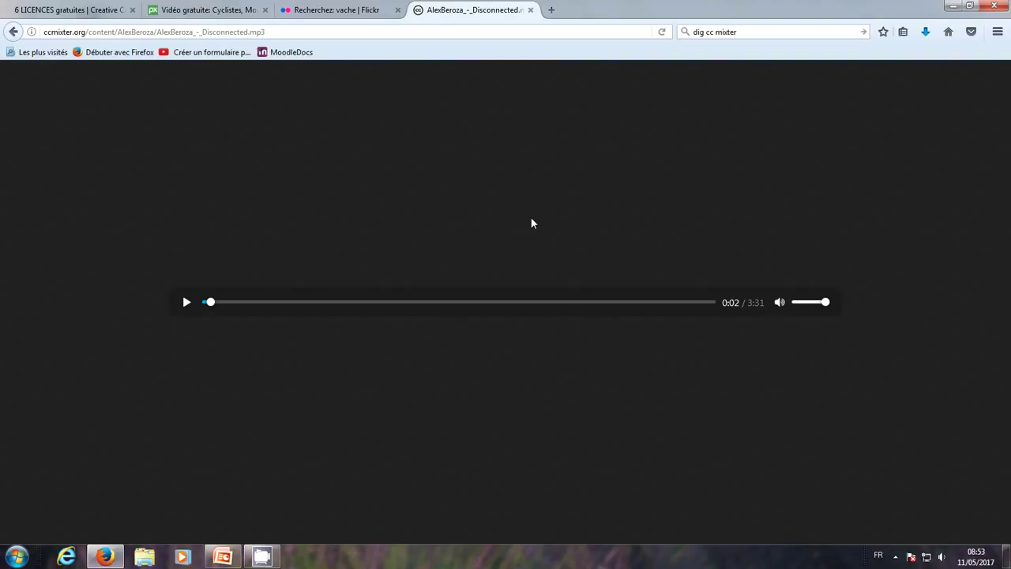
Insert the AlexBeroza_-_Disconnected track from Musique onto slide 1, playing on click.
left_click(955, 7)
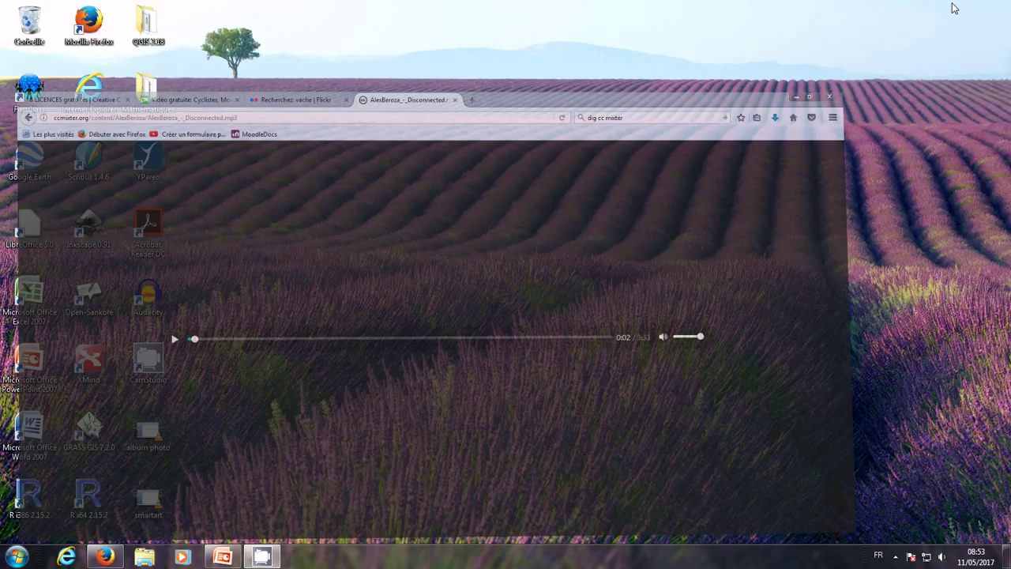
left_click(222, 556)
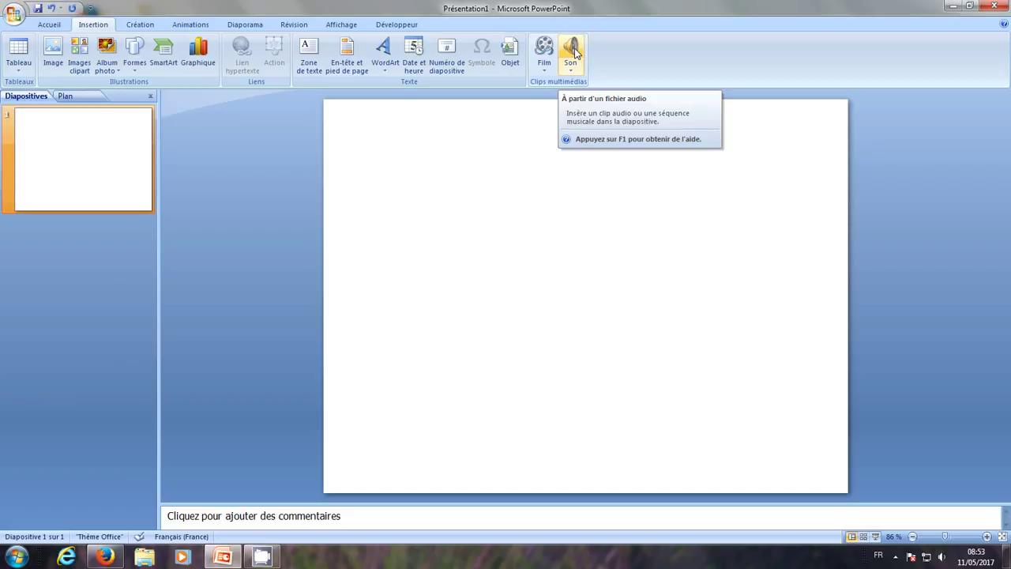
left_click(572, 49)
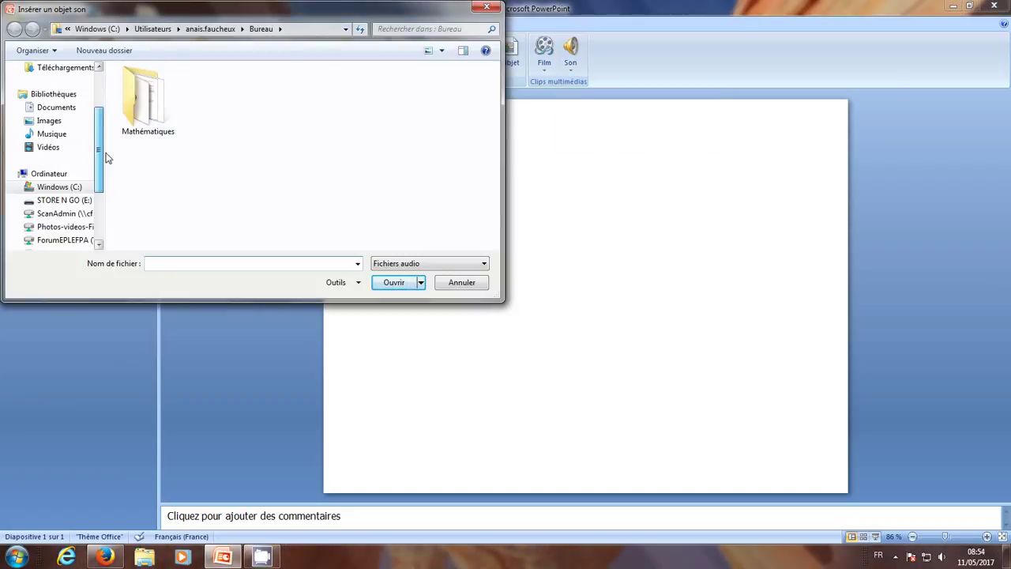
left_click(52, 134)
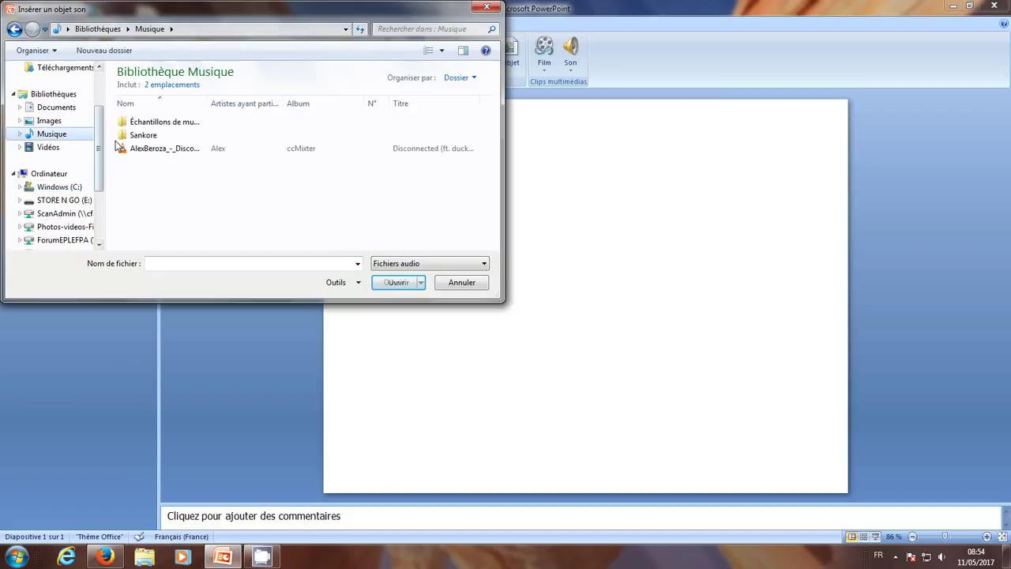
left_click(159, 150)
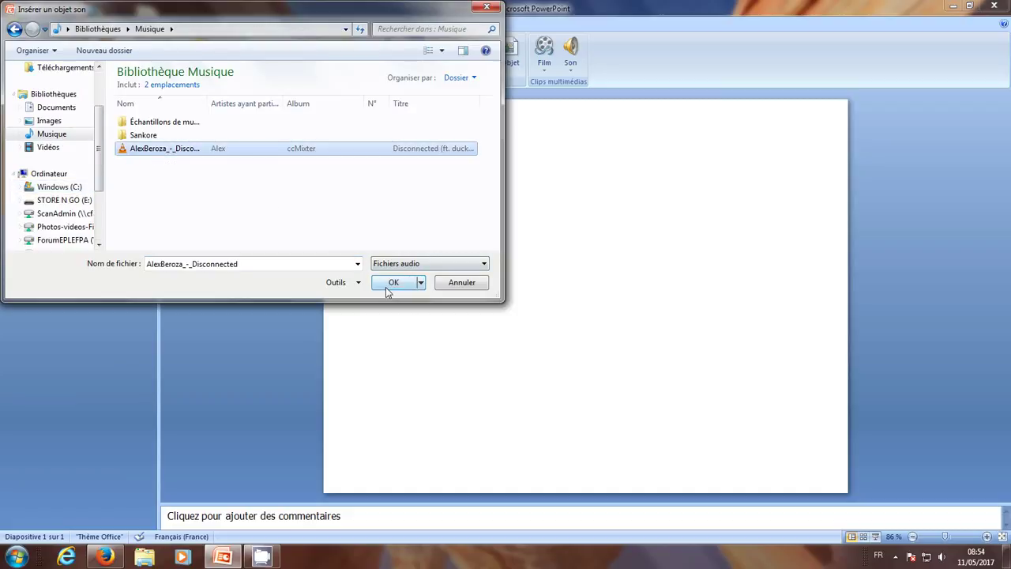
left_click(387, 287)
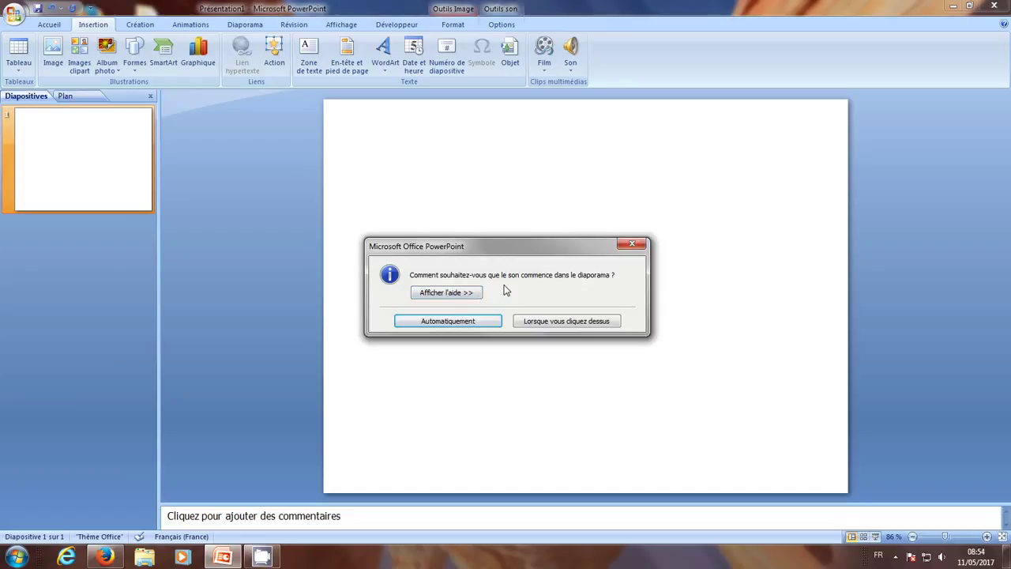
left_click(567, 321)
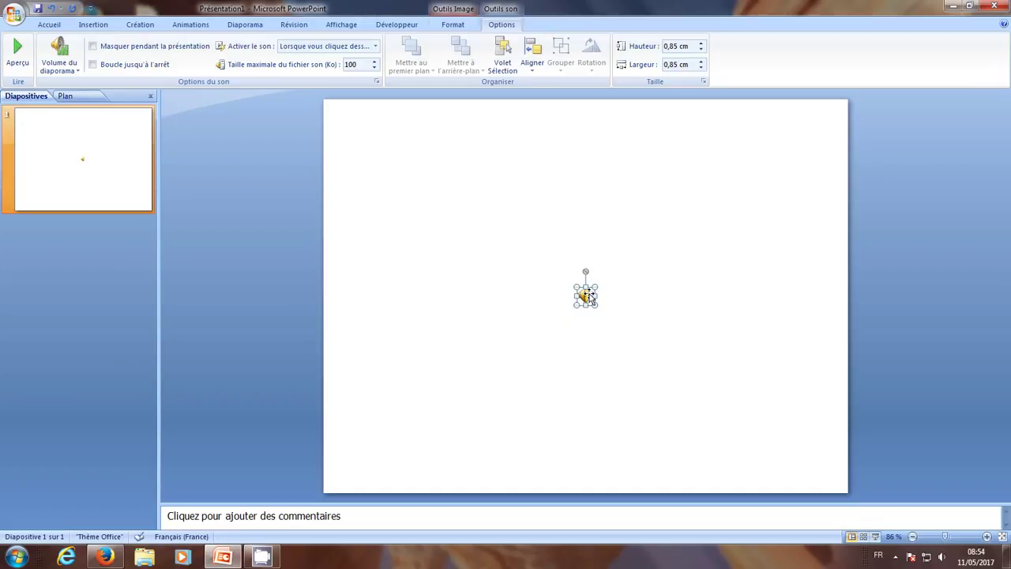
Move the sound icon to the slide's top-left corner, trying a picture change but cancelling it.
left_click_drag(588, 297, 360, 133)
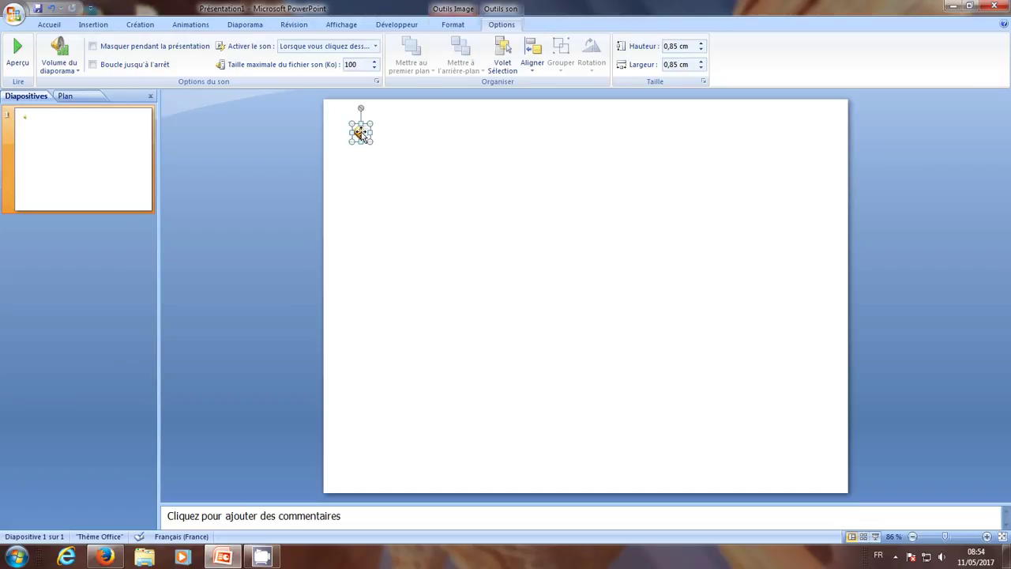
right_click(360, 133)
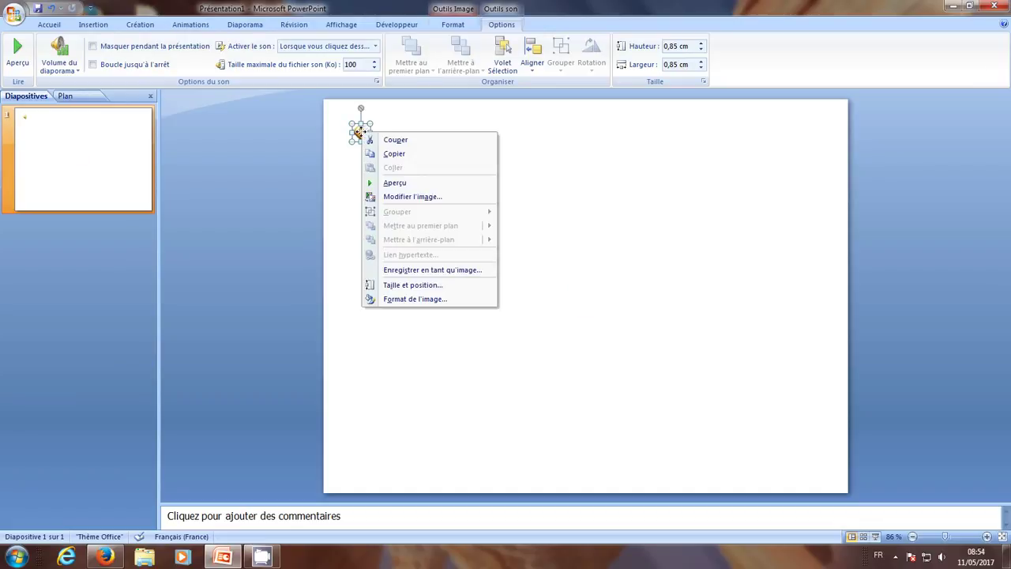
left_click(405, 197)
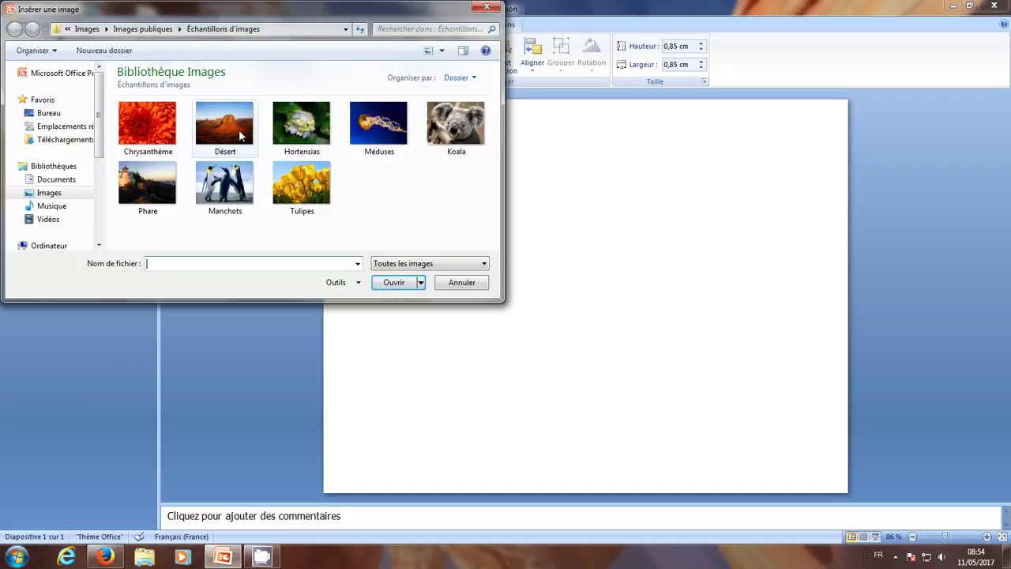
left_click(485, 7)
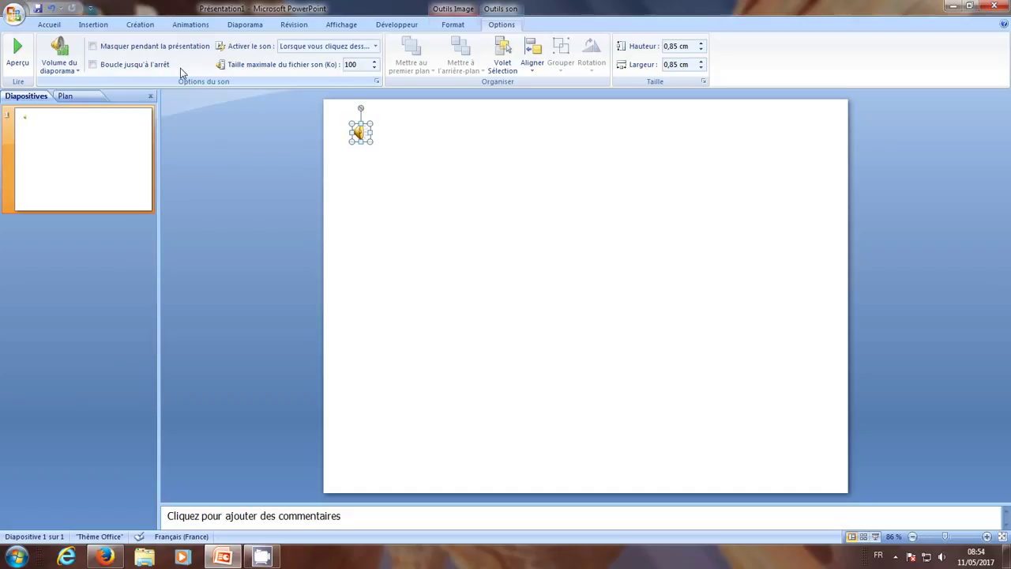
Leave the sound's start option on click and return to the Insertion tab.
left_click(376, 49)
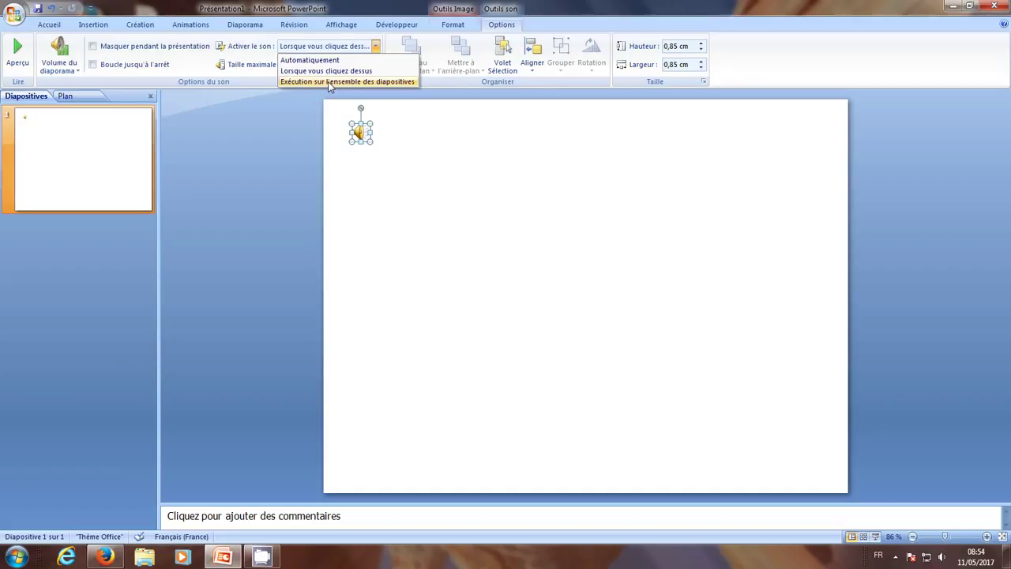
left_click(458, 156)
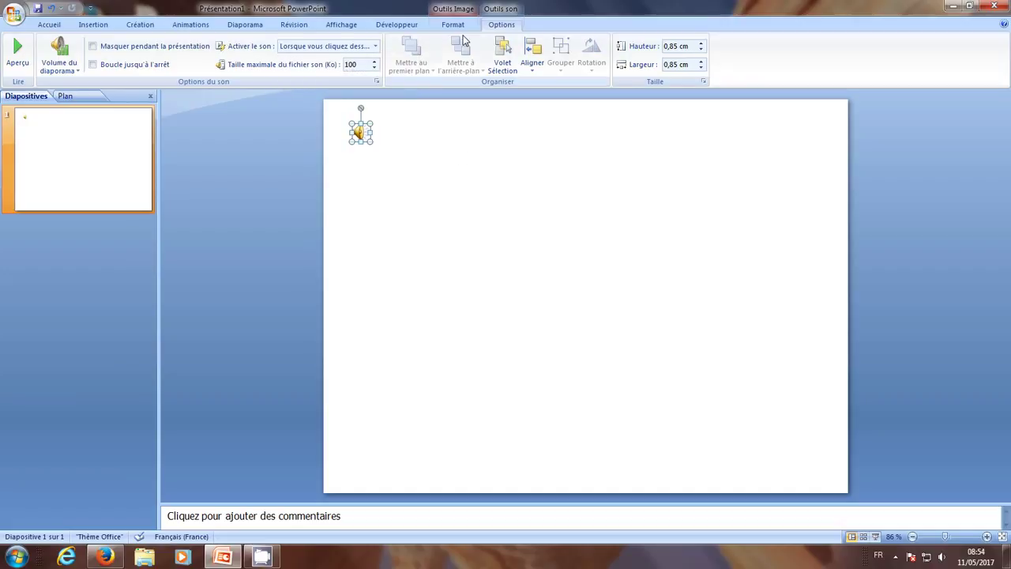
left_click(89, 26)
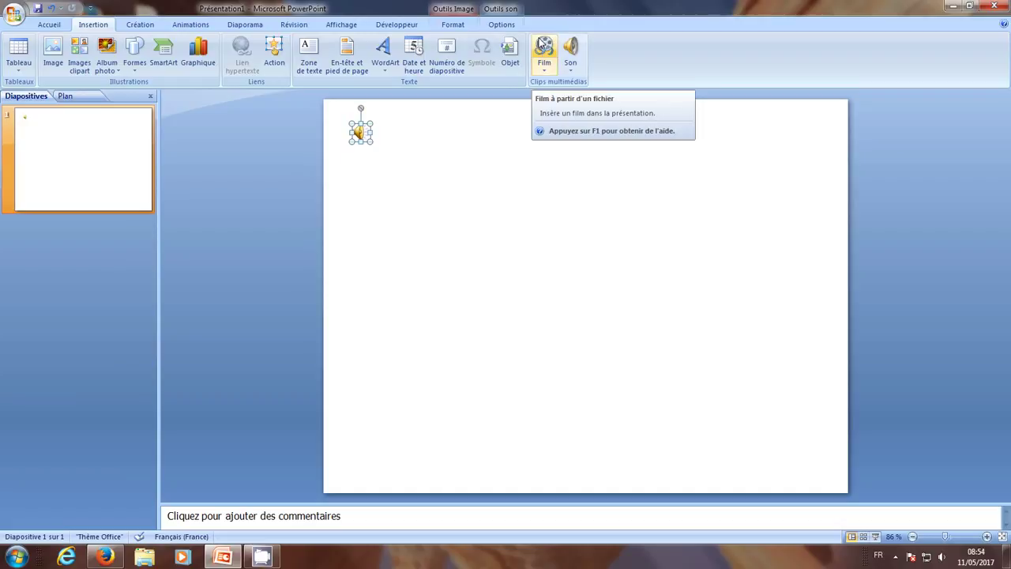
Insert the Cyclists - 8145 movie, starting on click, and place it upper-left beside the sound icon.
left_click(544, 48)
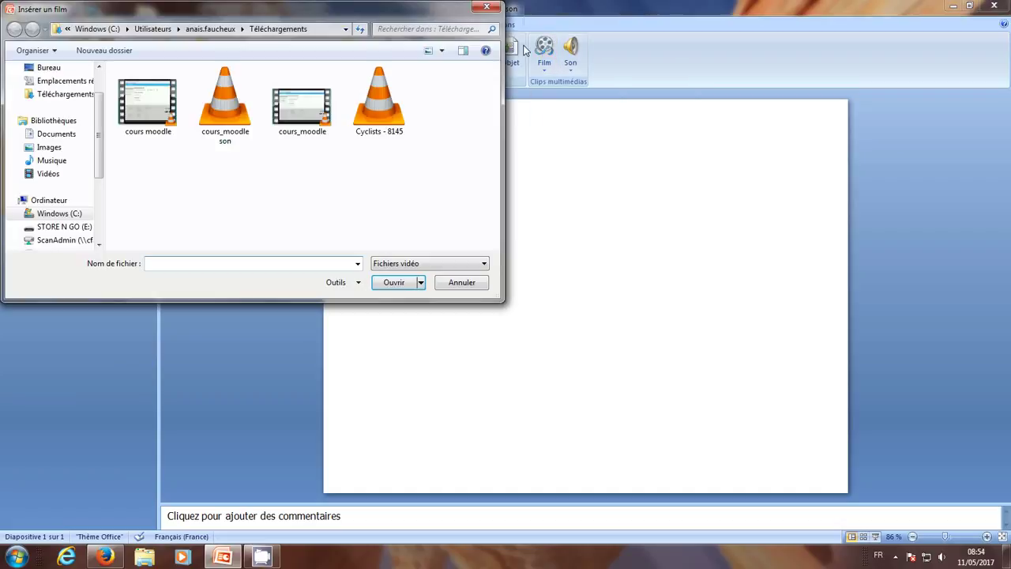
left_click(377, 125)
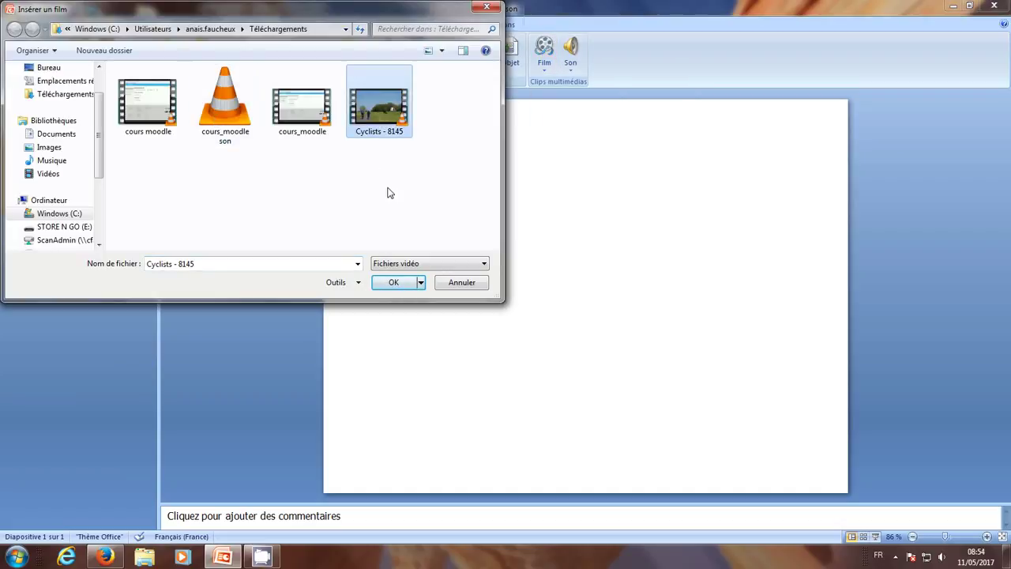
left_click(398, 283)
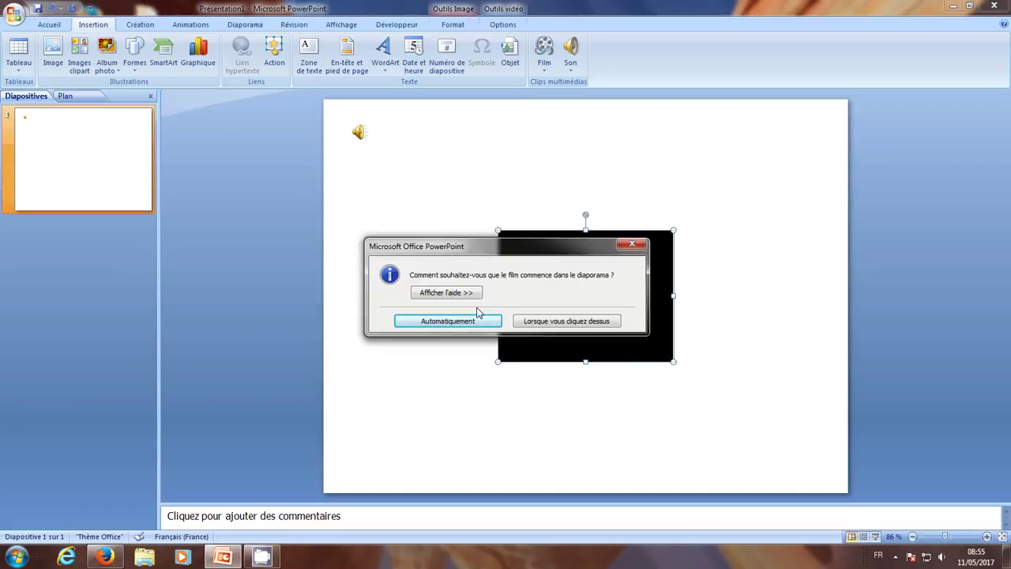
left_click(566, 321)
left_click_drag(595, 264, 513, 157)
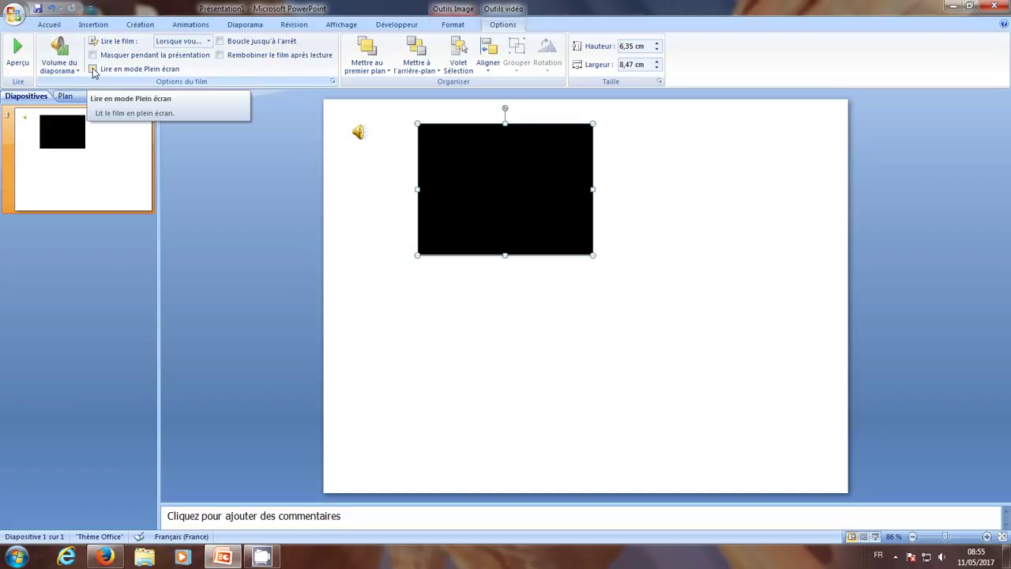
Set the movie to play full screen, preview it on the slide, and start the slide show.
left_click(93, 70)
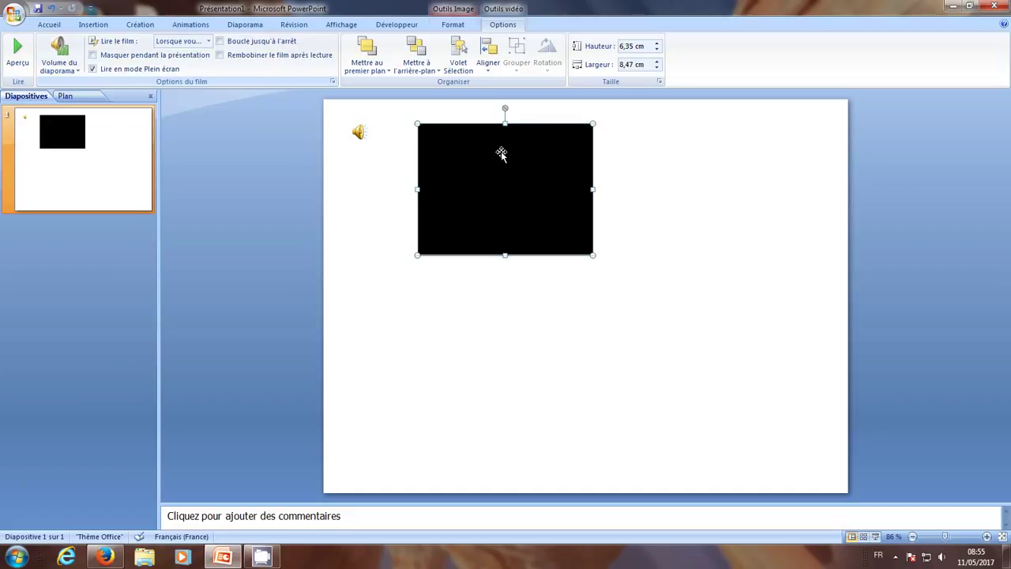
double_click(502, 180)
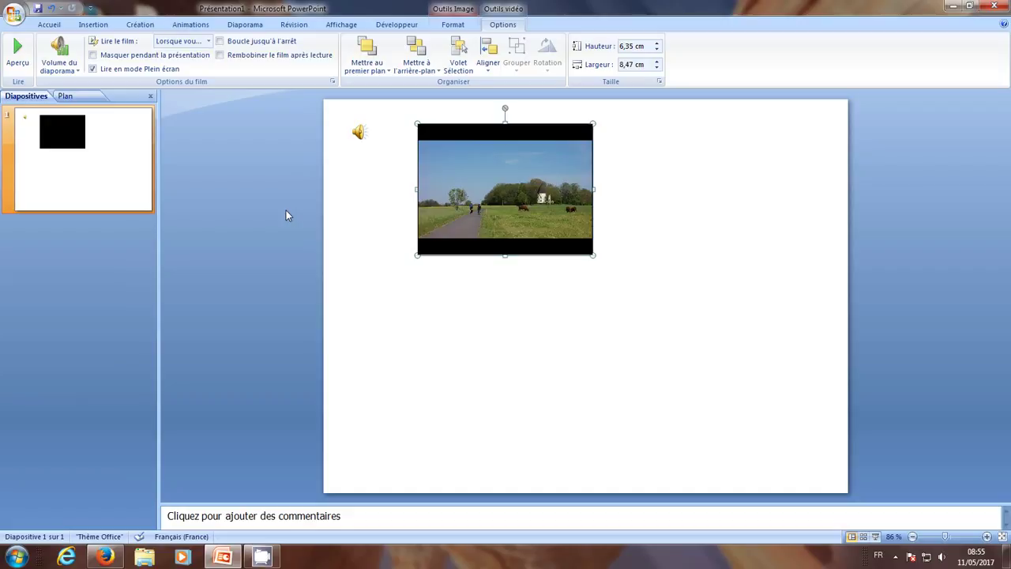
key("F5")
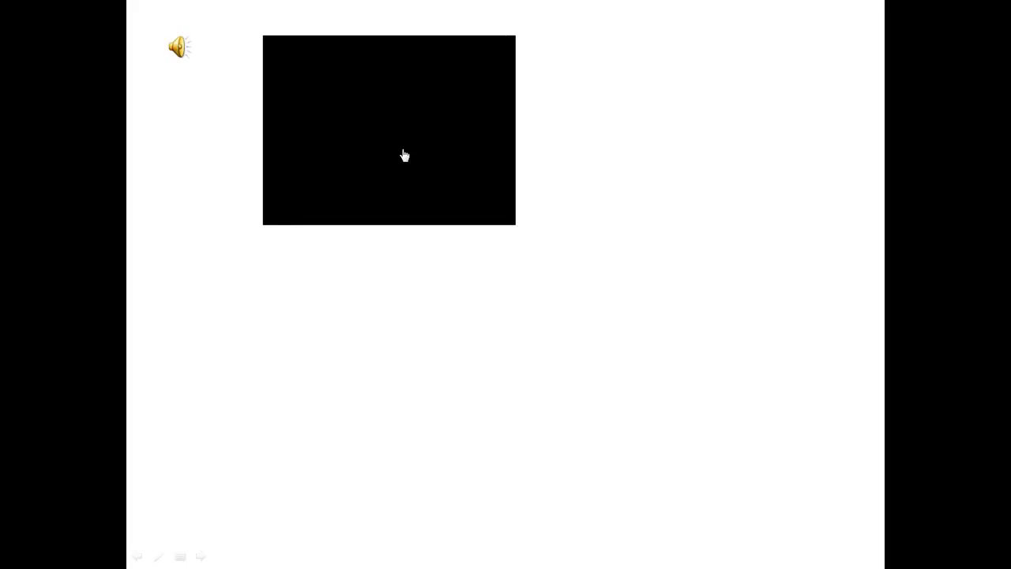
Play the Cyclists video full screen in the slide show, then exit back to editing.
left_click(404, 155)
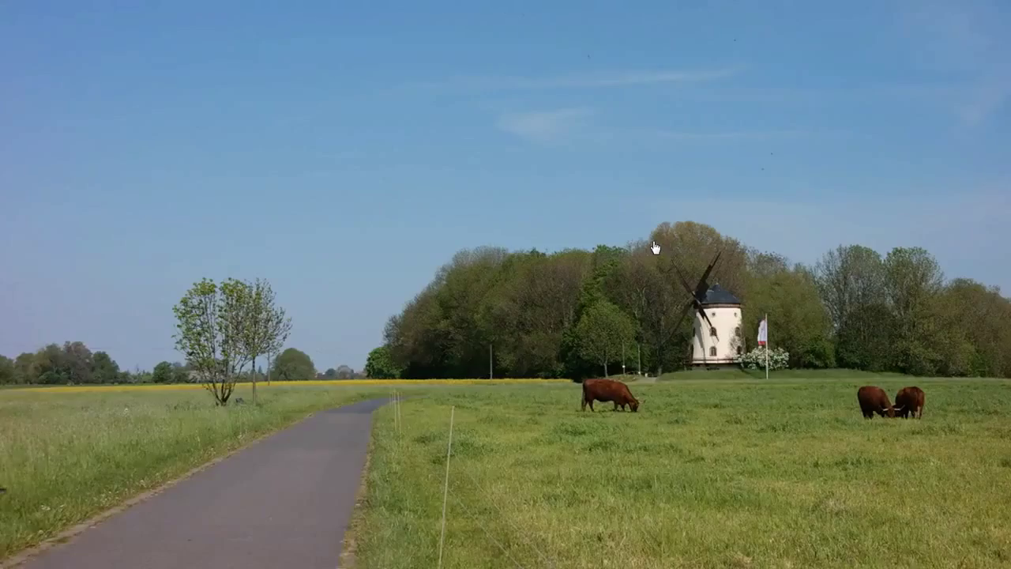
key("Escape")
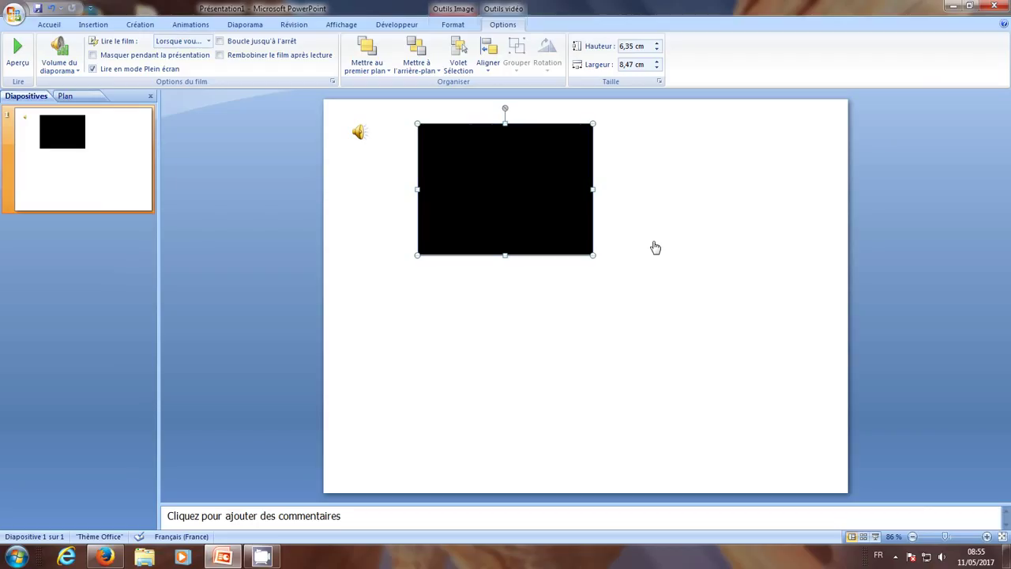